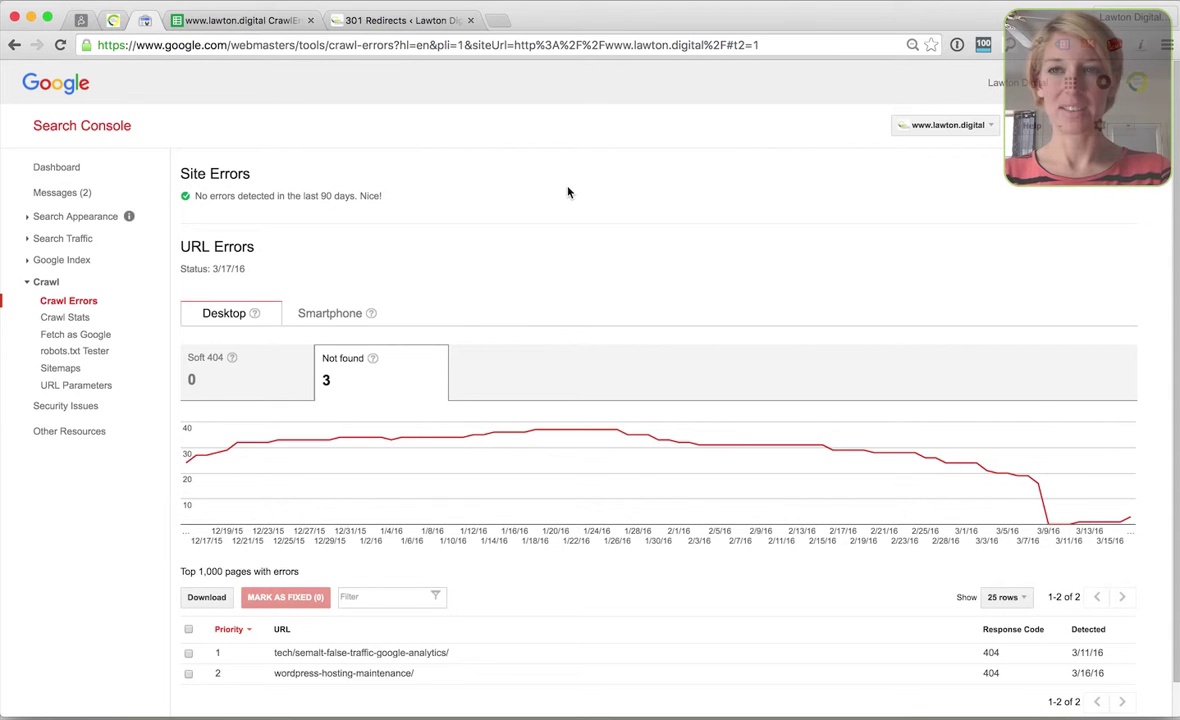
# Step: Load lawton.digital/alksdfjlaksdjlskd in a new tab to show the 404 page, highlighting the bogus path
pyautogui.press('super+Tab')
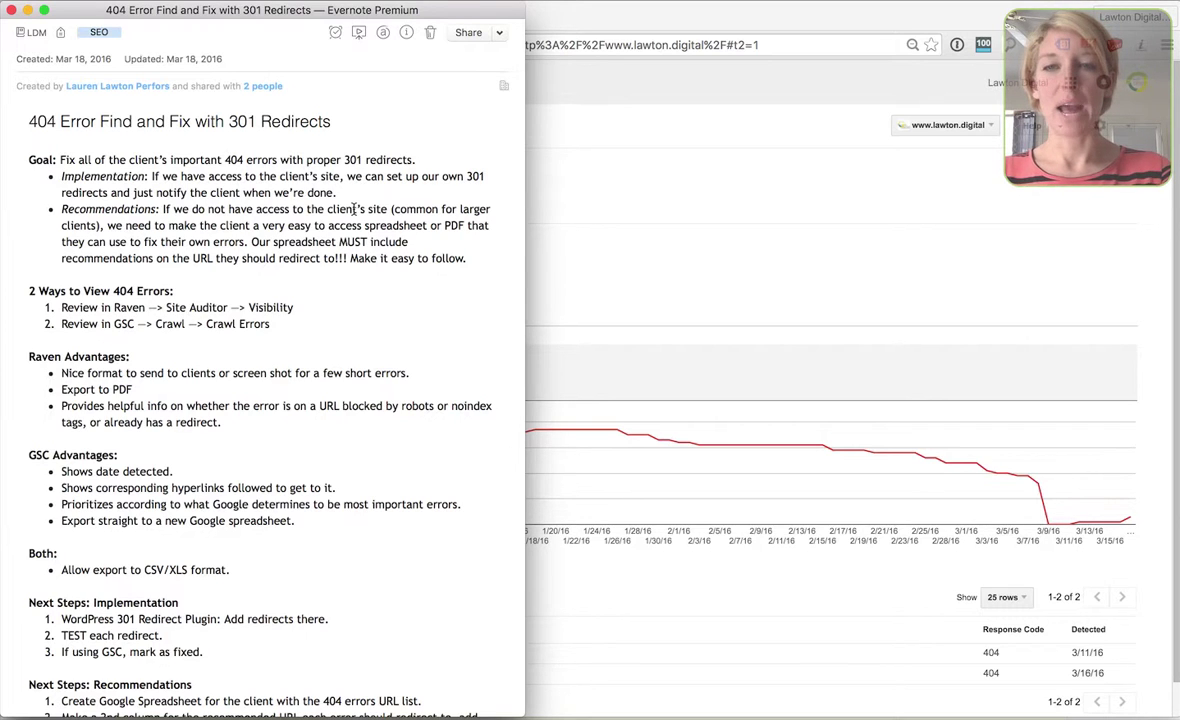
pyautogui.click(562, 214)
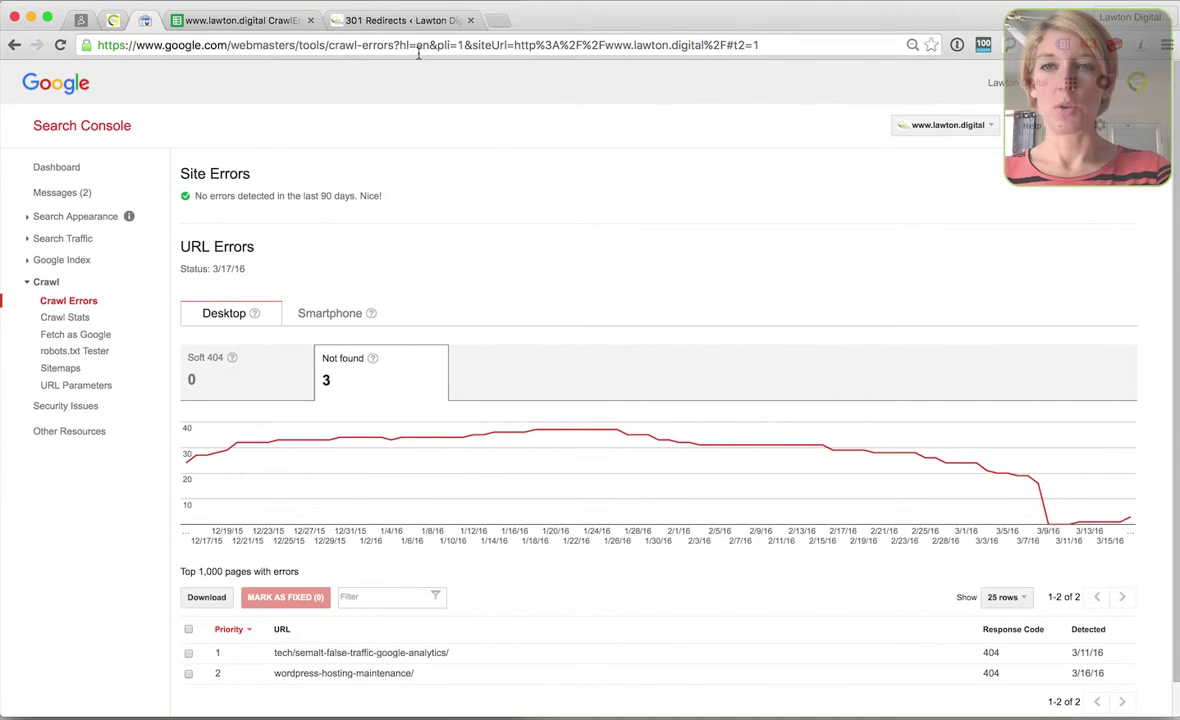
pyautogui.click(500, 20)
pyautogui.write('lawton.digital')
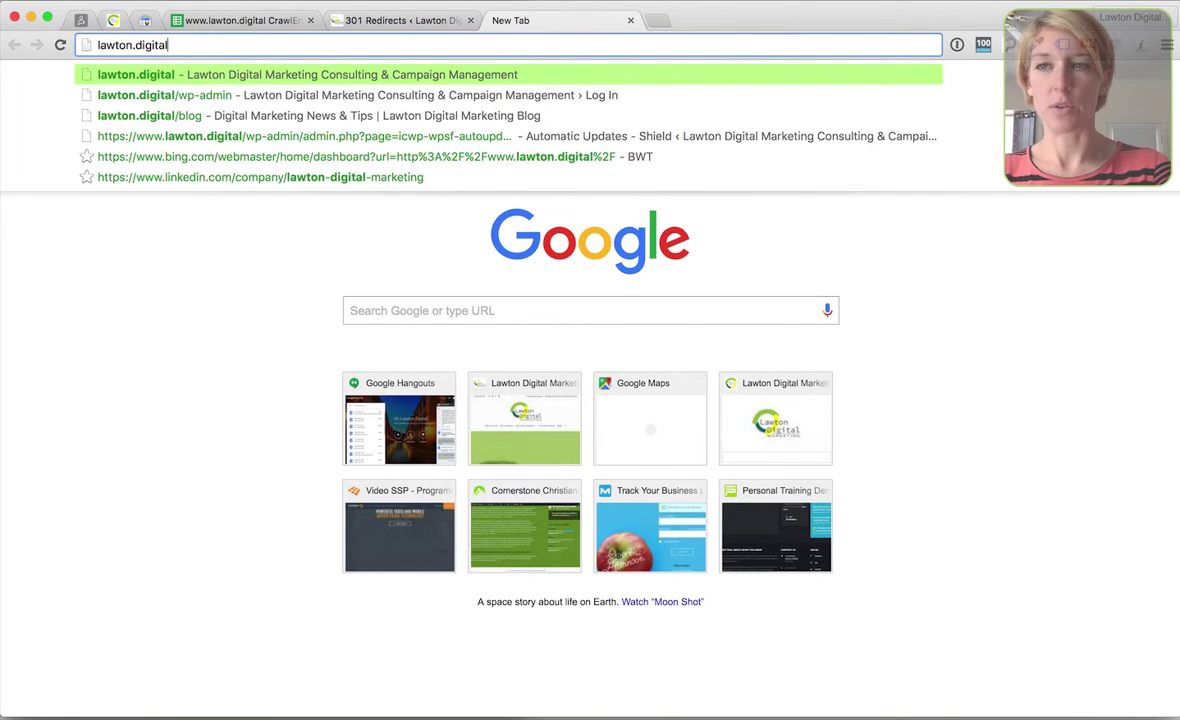
pyautogui.write('/')
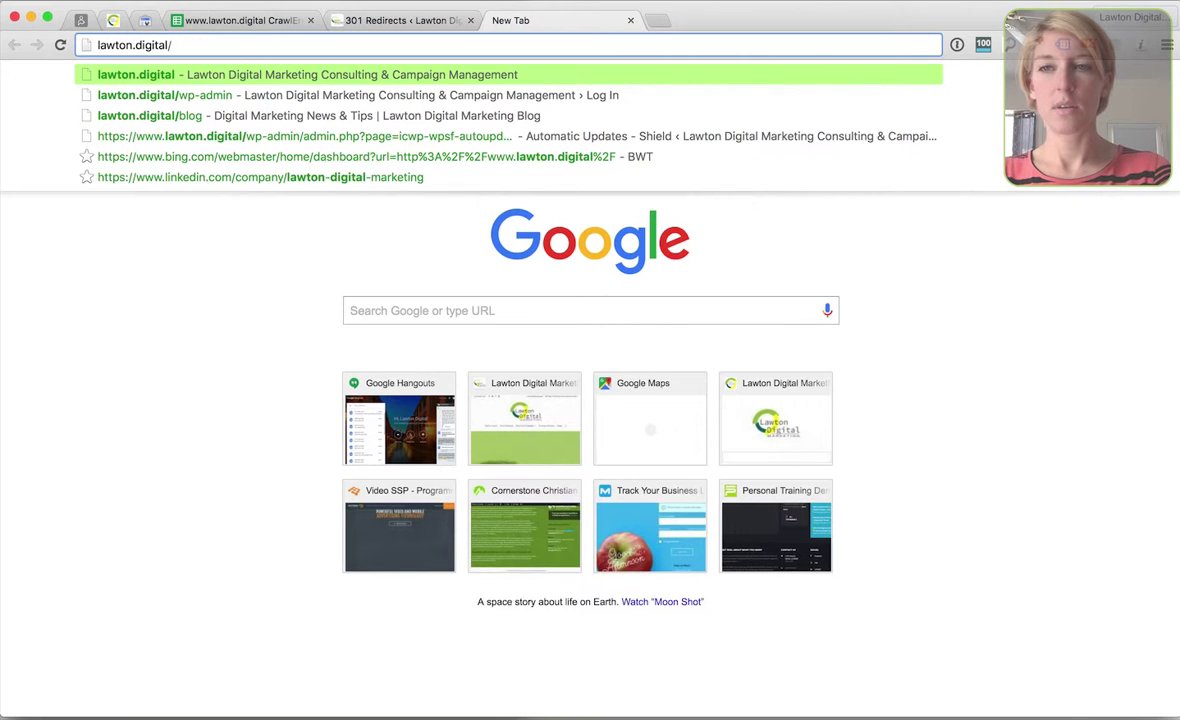
pyautogui.write('alksdfjlaksdjlskd')
pyautogui.press('Return')
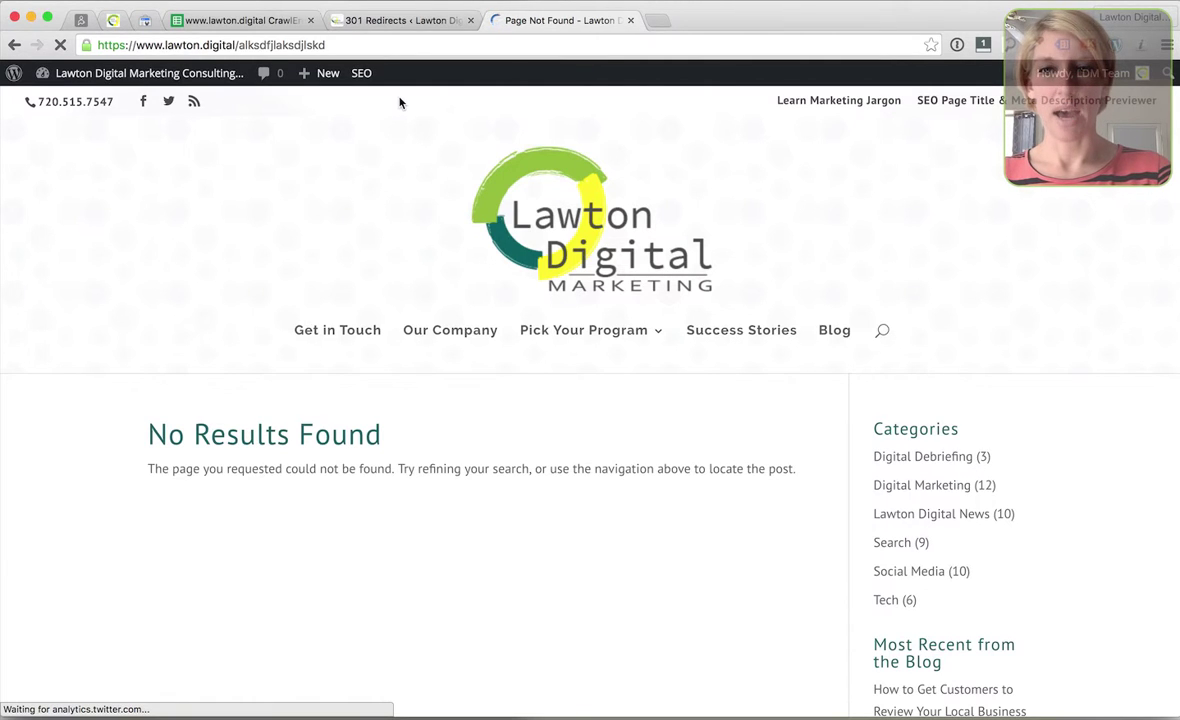
pyautogui.moveTo(236, 44); pyautogui.dragTo(356, 44)
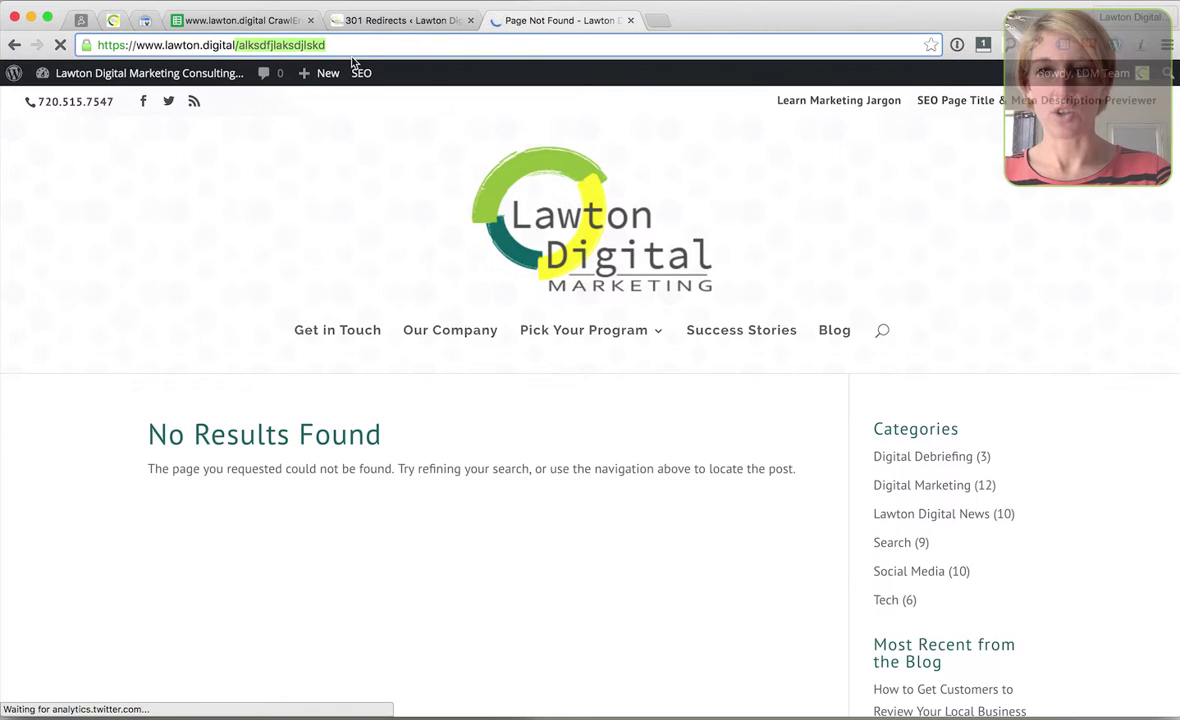
pyautogui.click(323, 43)
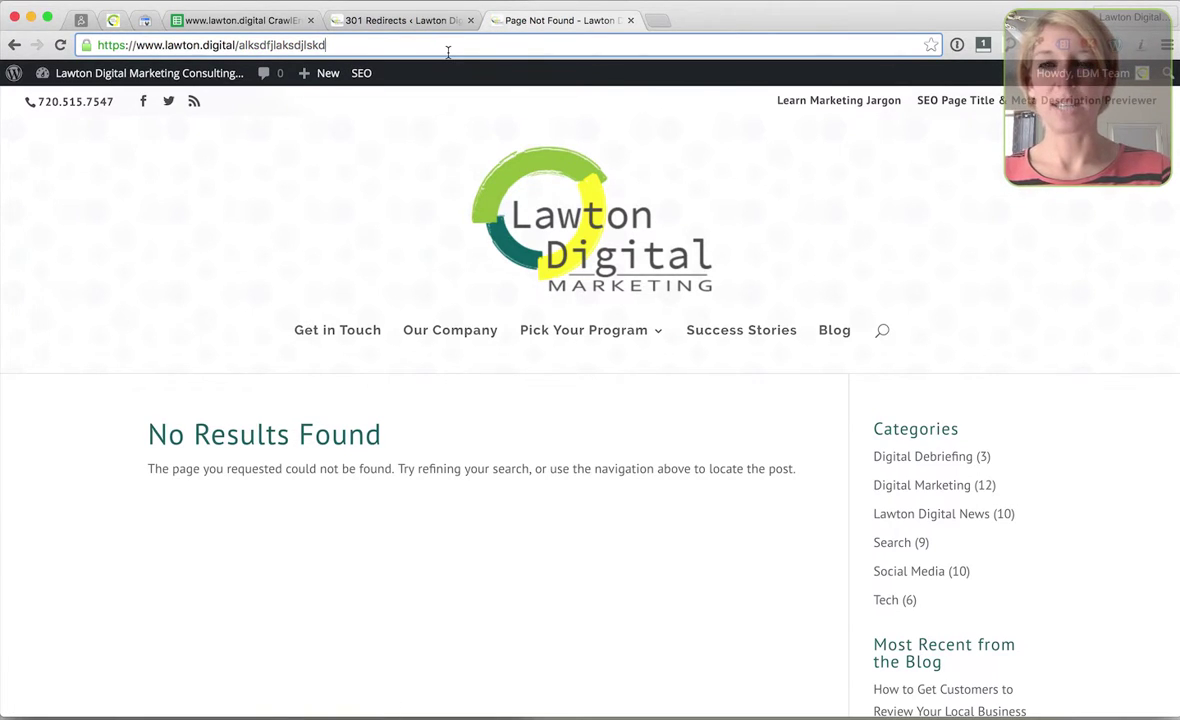
# Step: Search Google for site:lawton.digital to list the site's indexed pages
pyautogui.press('super+t')
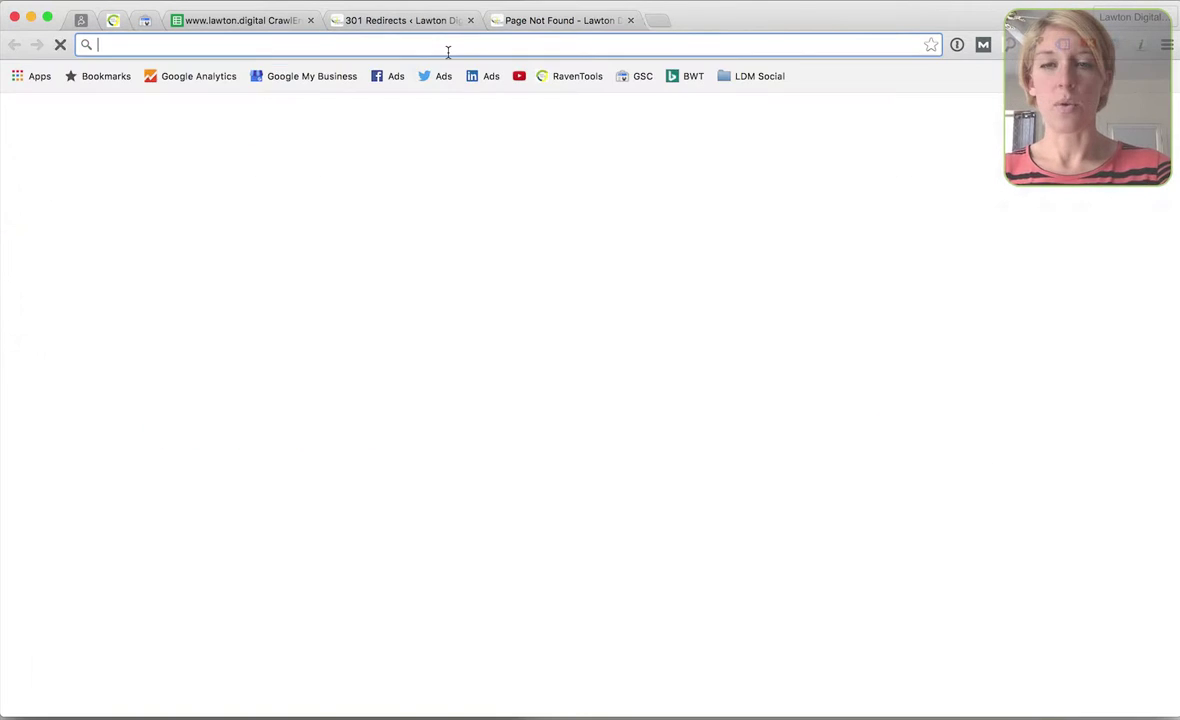
pyautogui.write('site:lawton.digital')
pyautogui.press('Return')
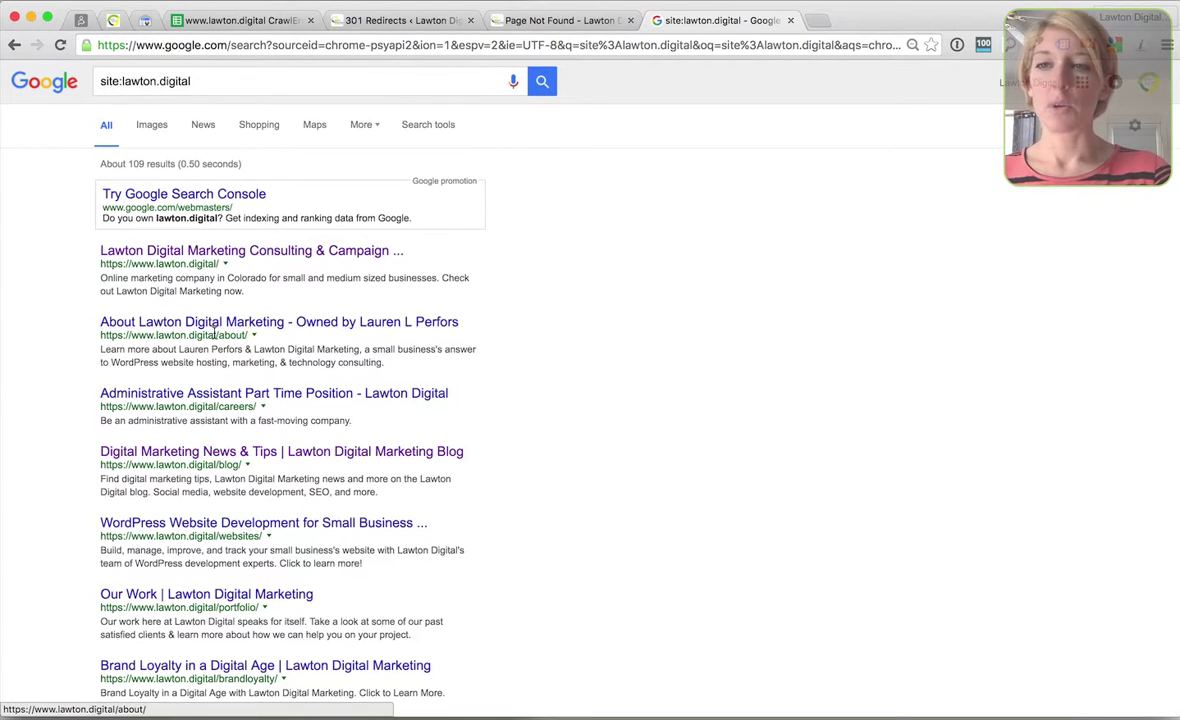
# Step: Highlight /about/ in a result's address, then return to the WordPress 301 redirects page
pyautogui.moveTo(212, 335); pyautogui.dragTo(267, 335)
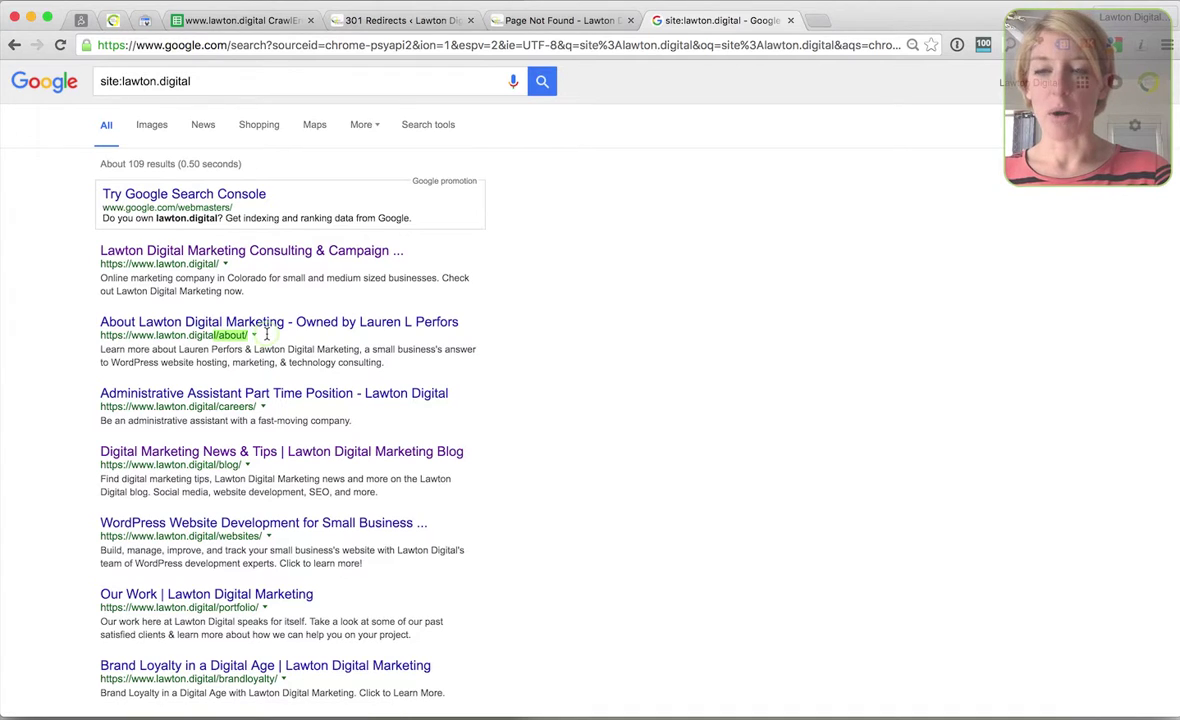
pyautogui.click(612, 323)
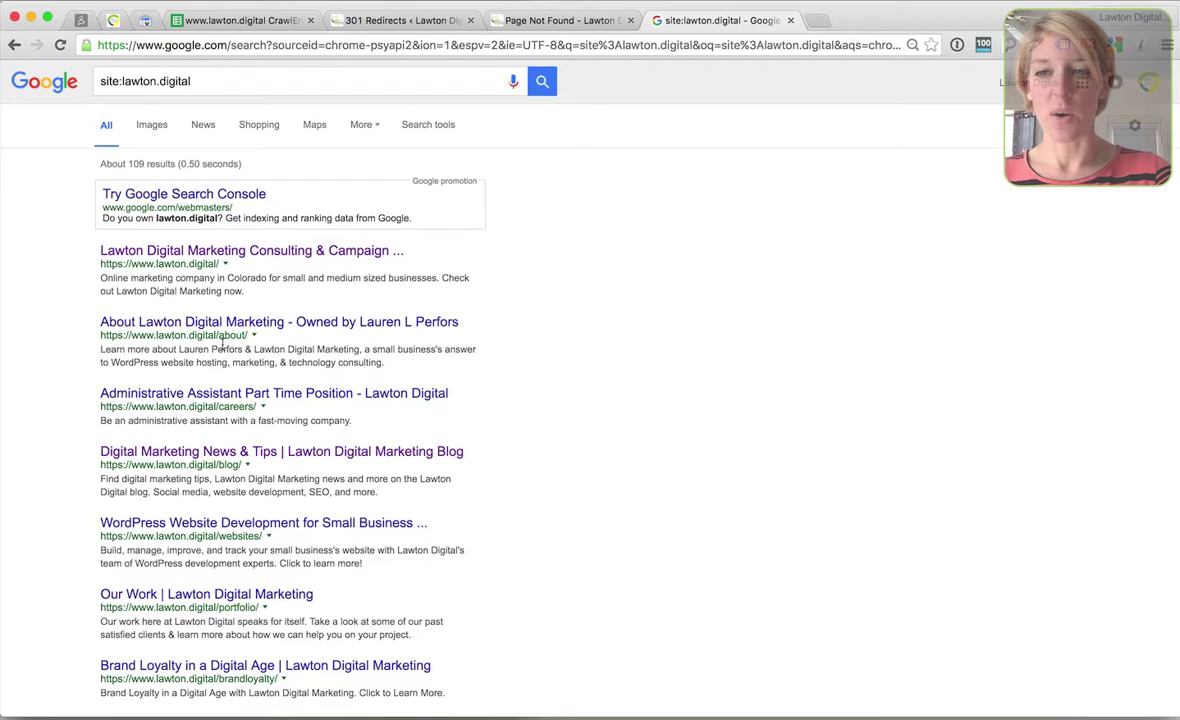
pyautogui.moveTo(216, 335); pyautogui.dragTo(252, 337)
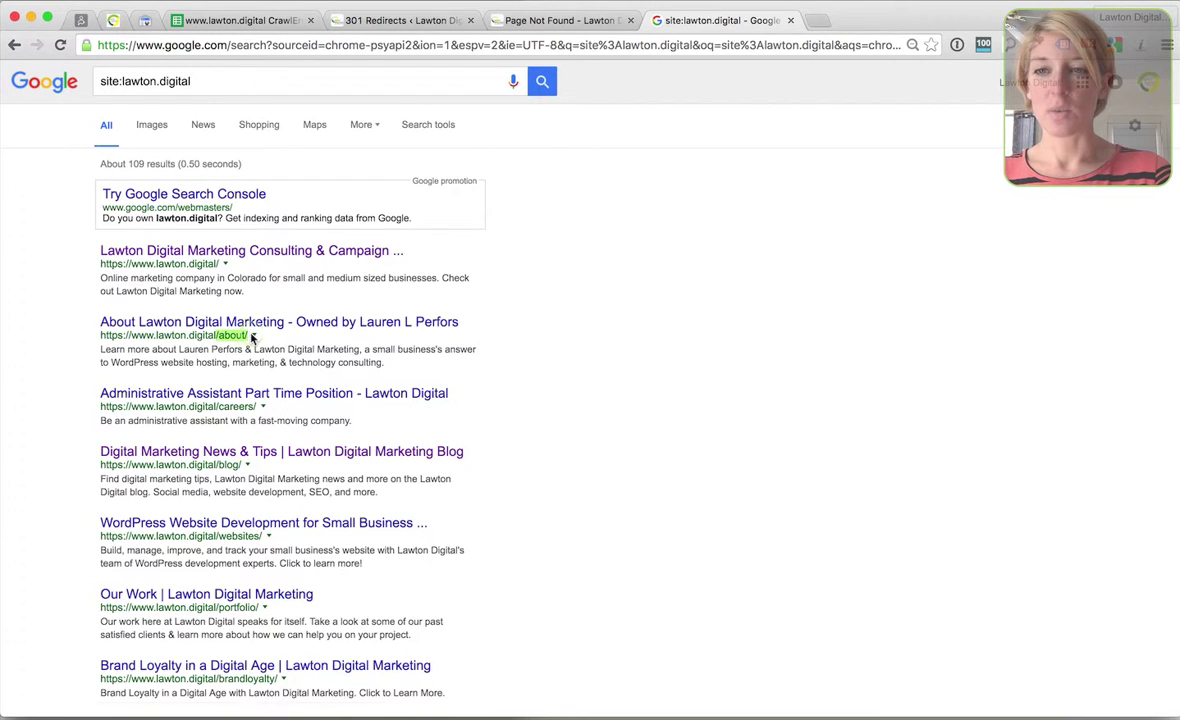
pyautogui.click(548, 359)
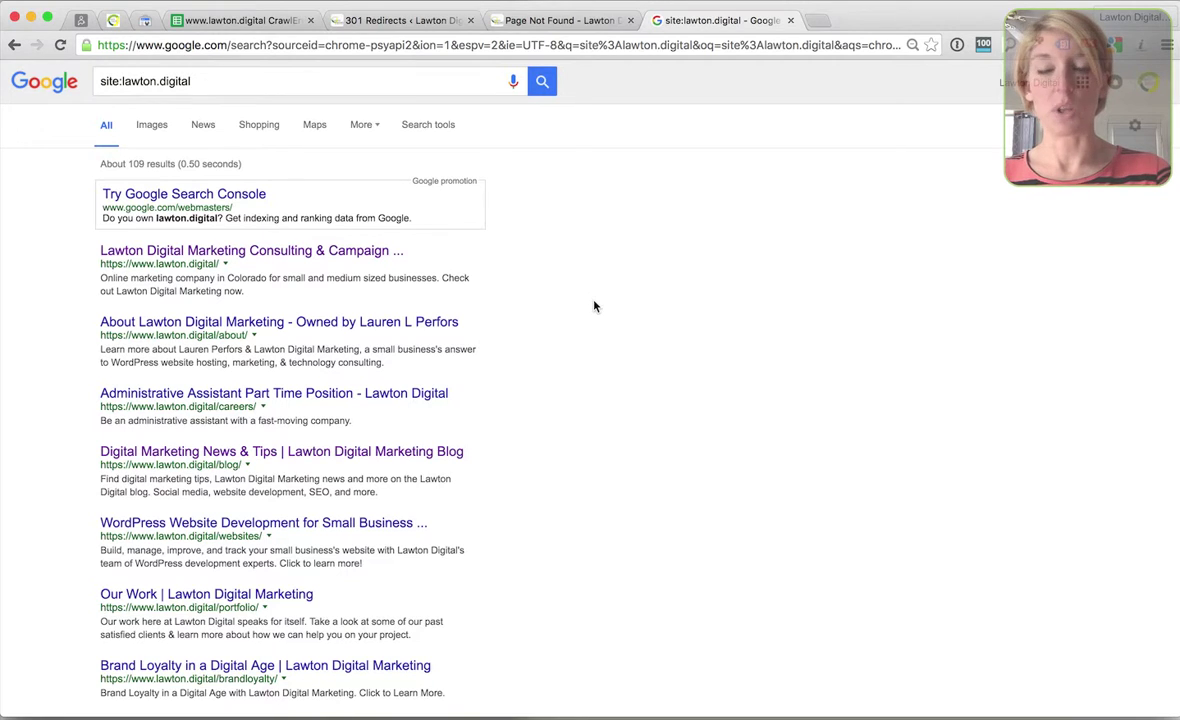
pyautogui.click(392, 24)
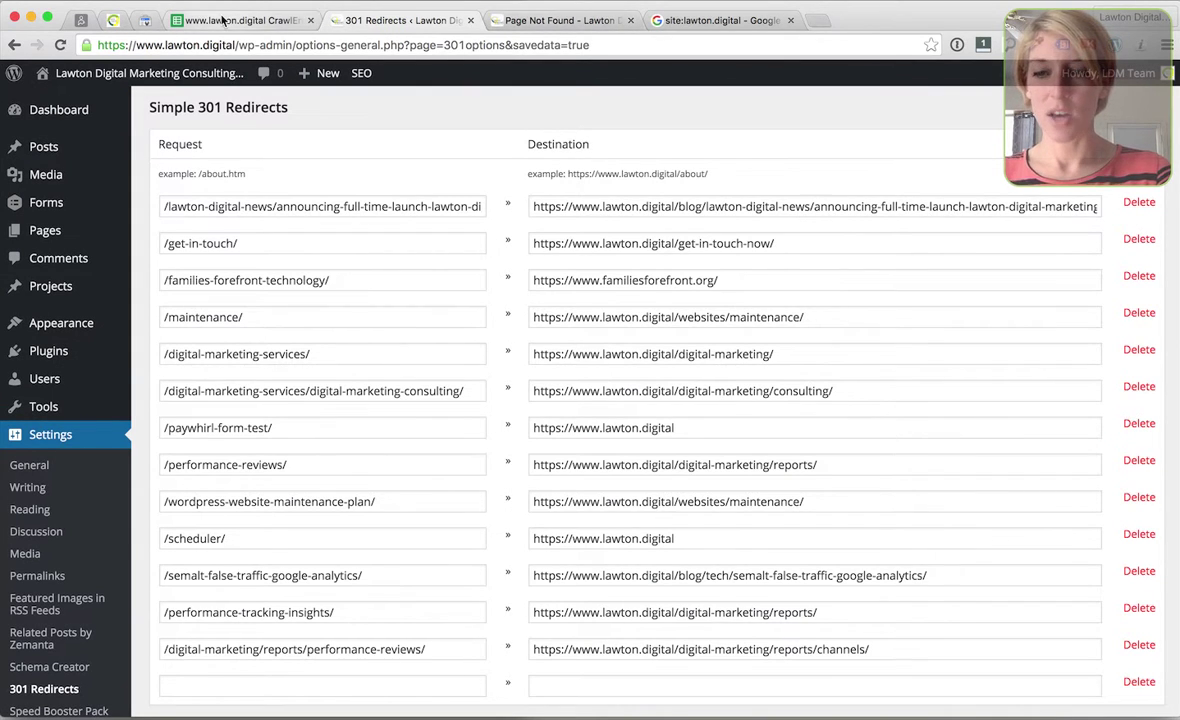
# Step: Review the 404 error note in Evernote, putting it into editing mode
pyautogui.press('super+Tab')
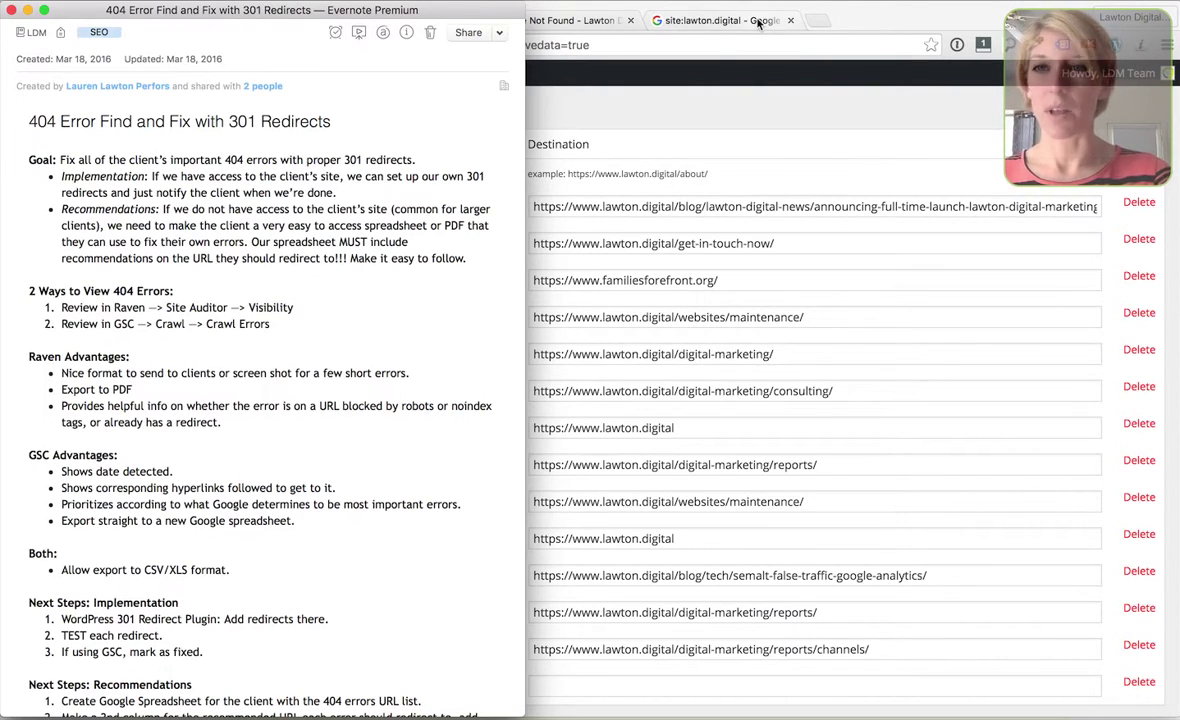
pyautogui.click(322, 248)
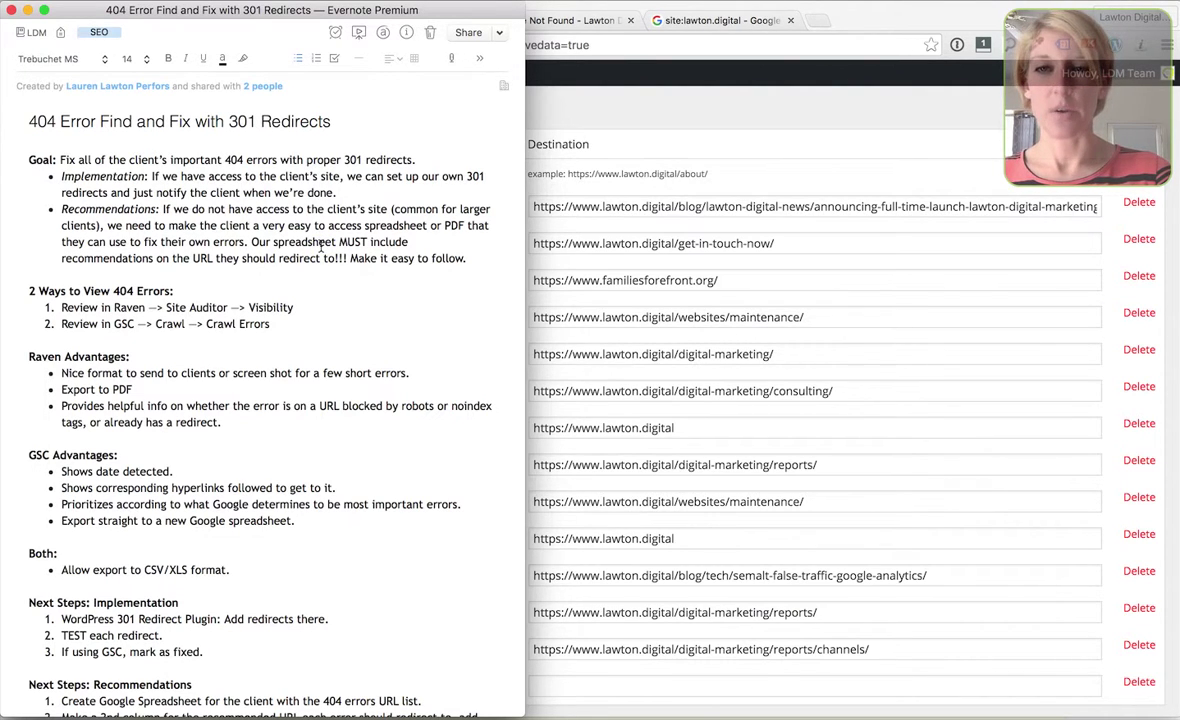
pyautogui.click(615, 78)
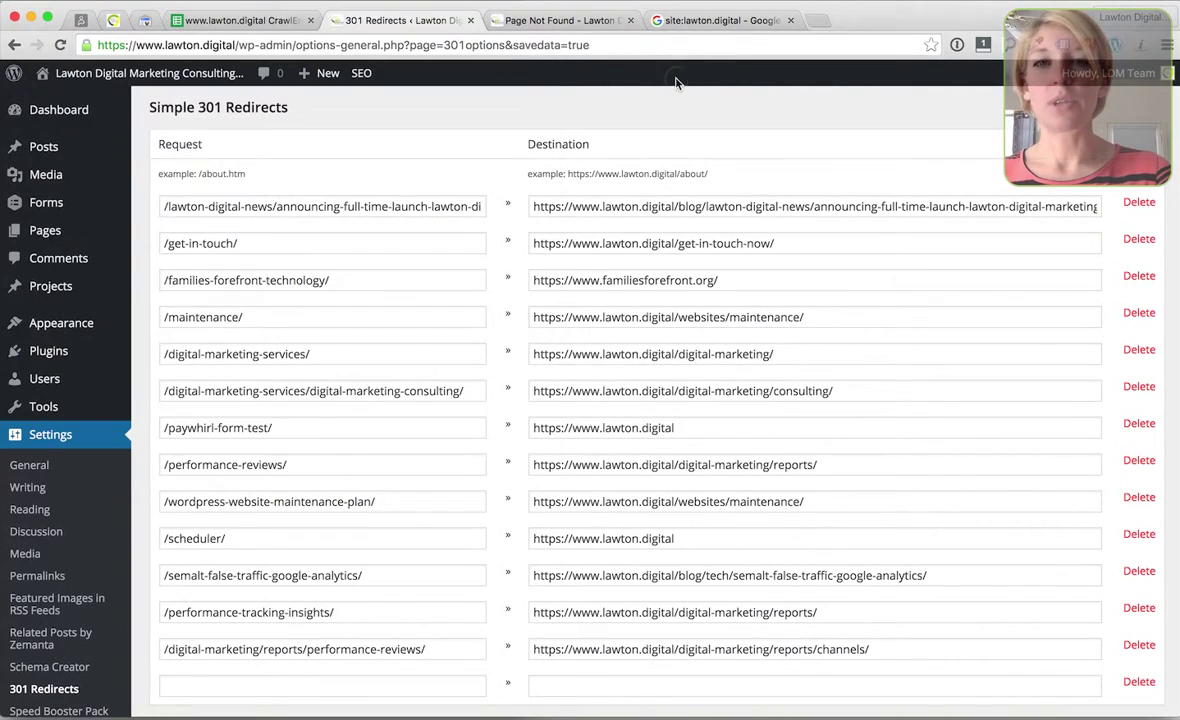
# Step: Compare the site search, Page Not Found and 301 redirects pages, ending on the CrawlErrors spreadsheet
pyautogui.click(733, 22)
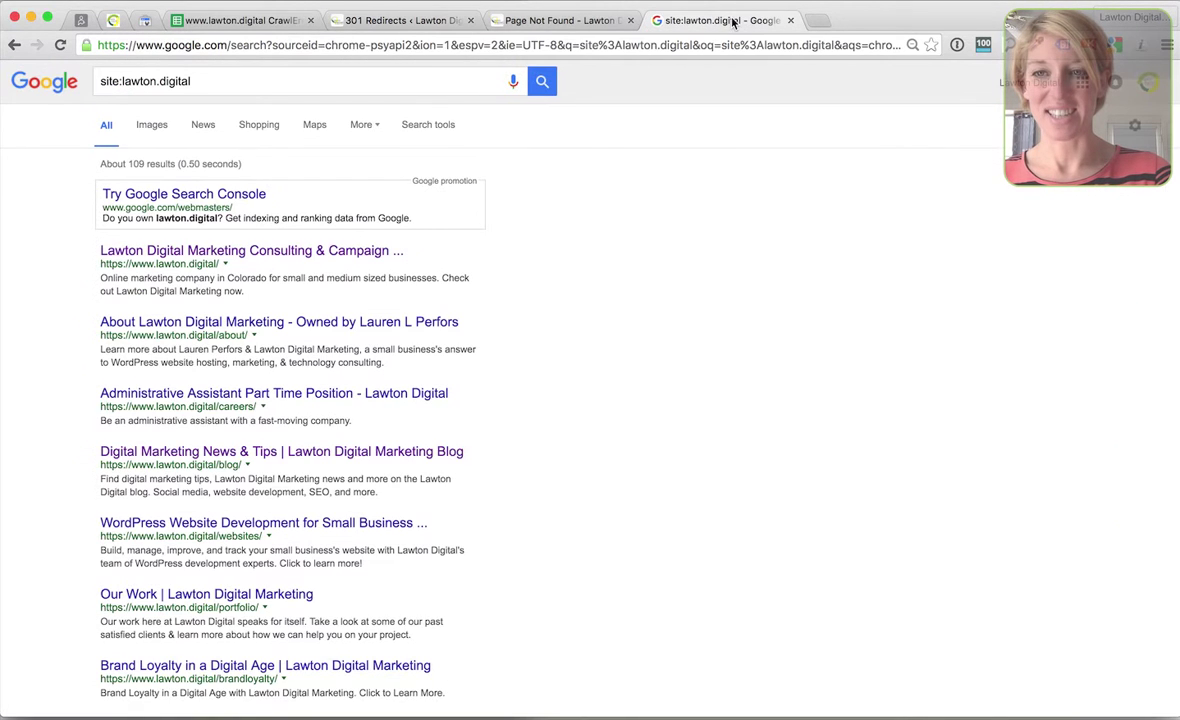
pyautogui.click(570, 22)
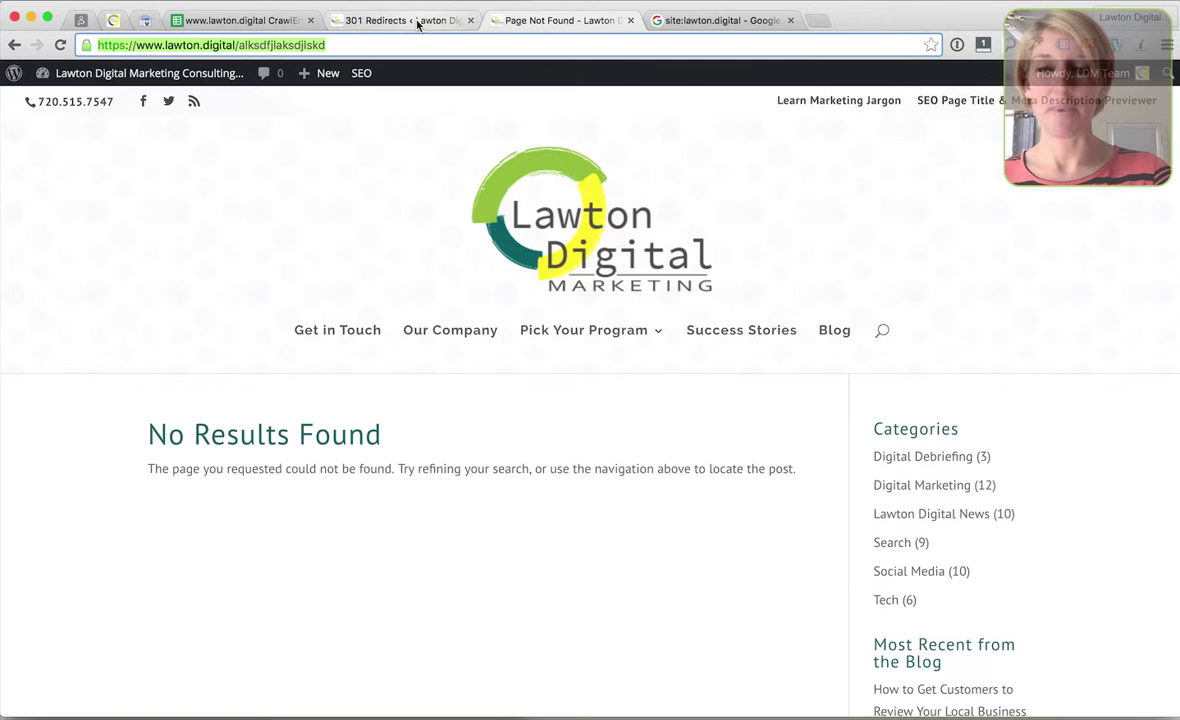
pyautogui.click(711, 20)
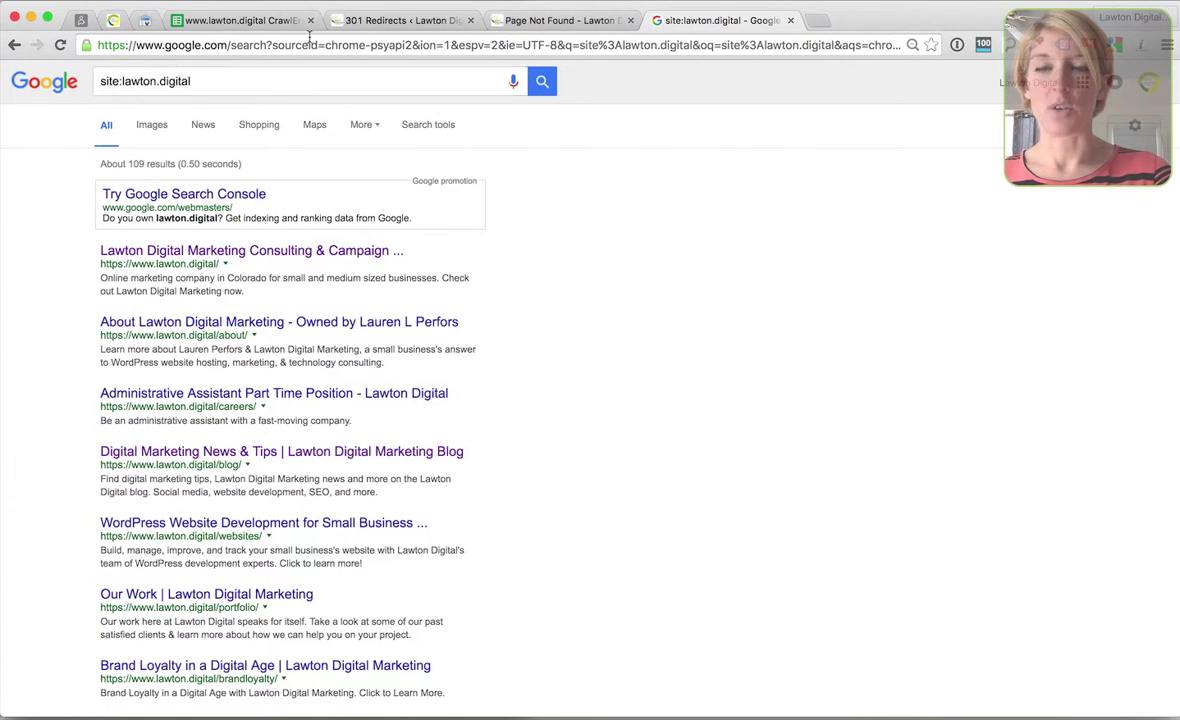
pyautogui.click(396, 20)
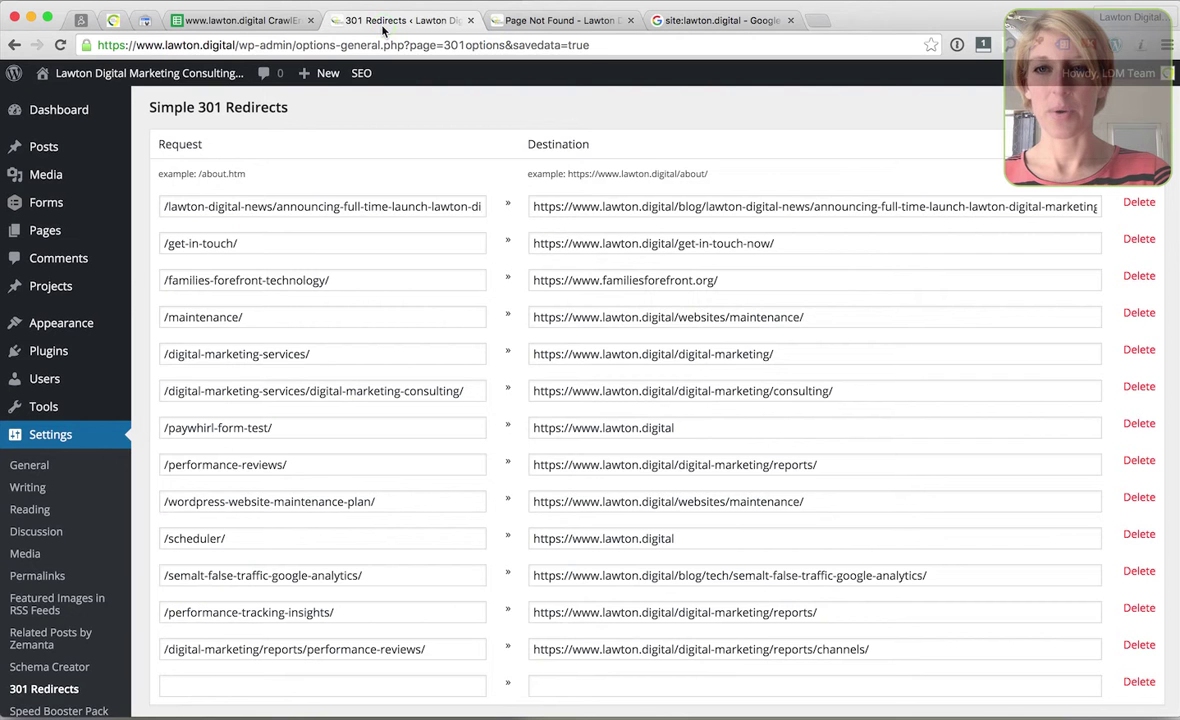
pyautogui.click(216, 20)
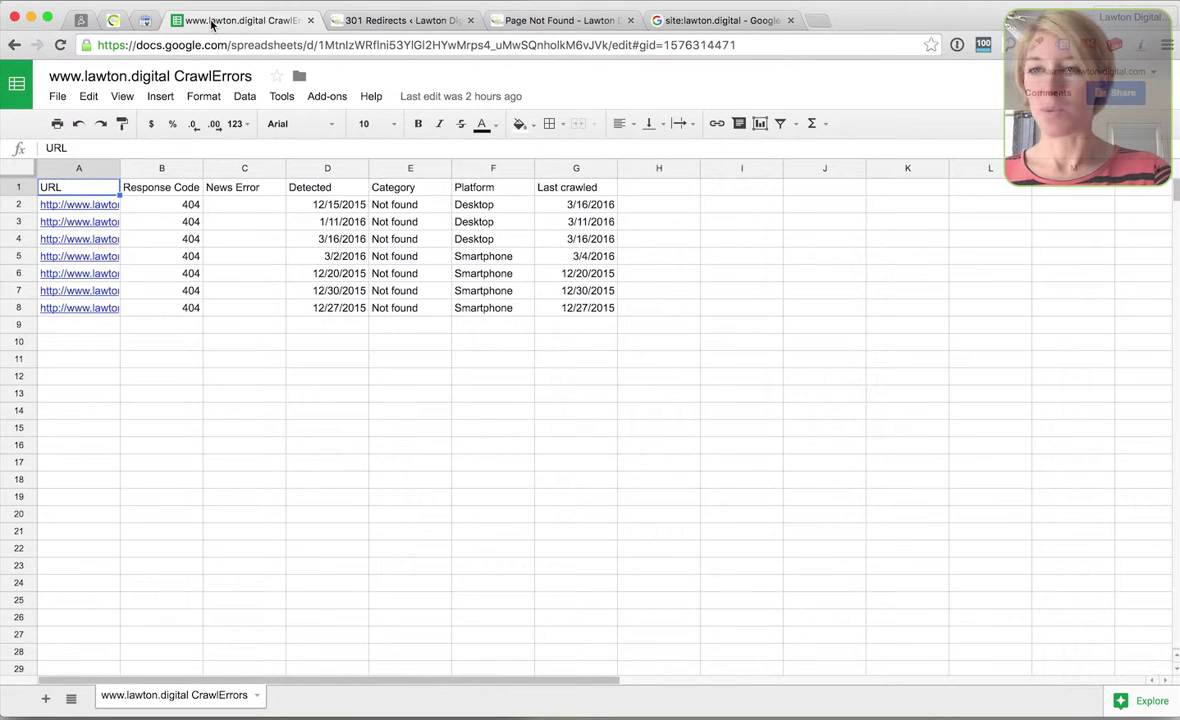
# Step: Return to the Search Console crawl errors report and highlight the google.com/webmasters part of its address
pyautogui.click(145, 21)
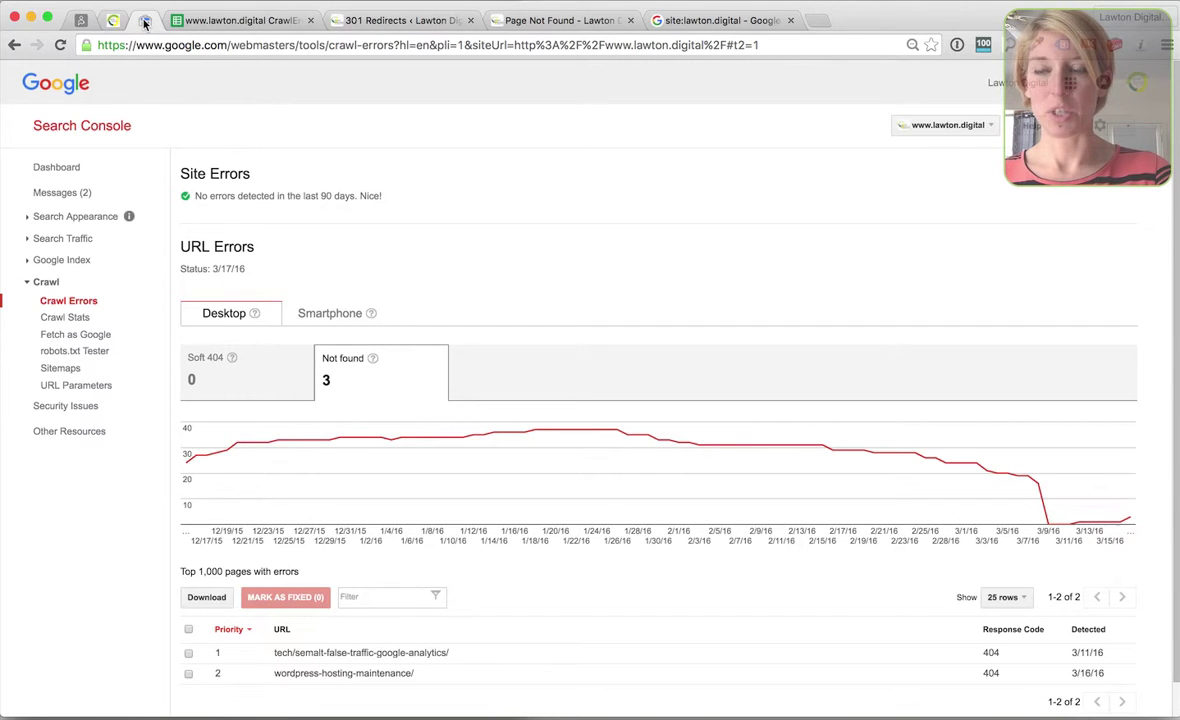
pyautogui.click(291, 44)
pyautogui.click(291, 44)
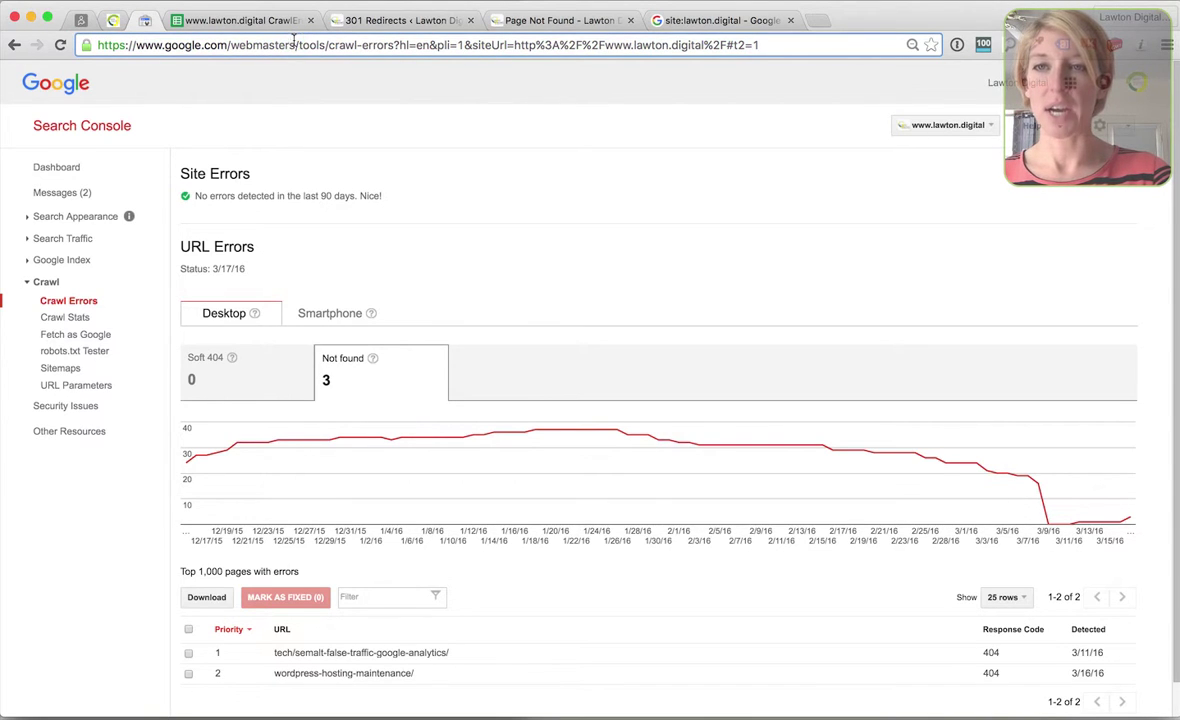
pyautogui.moveTo(296, 44); pyautogui.dragTo(118, 48)
pyautogui.click(466, 169)
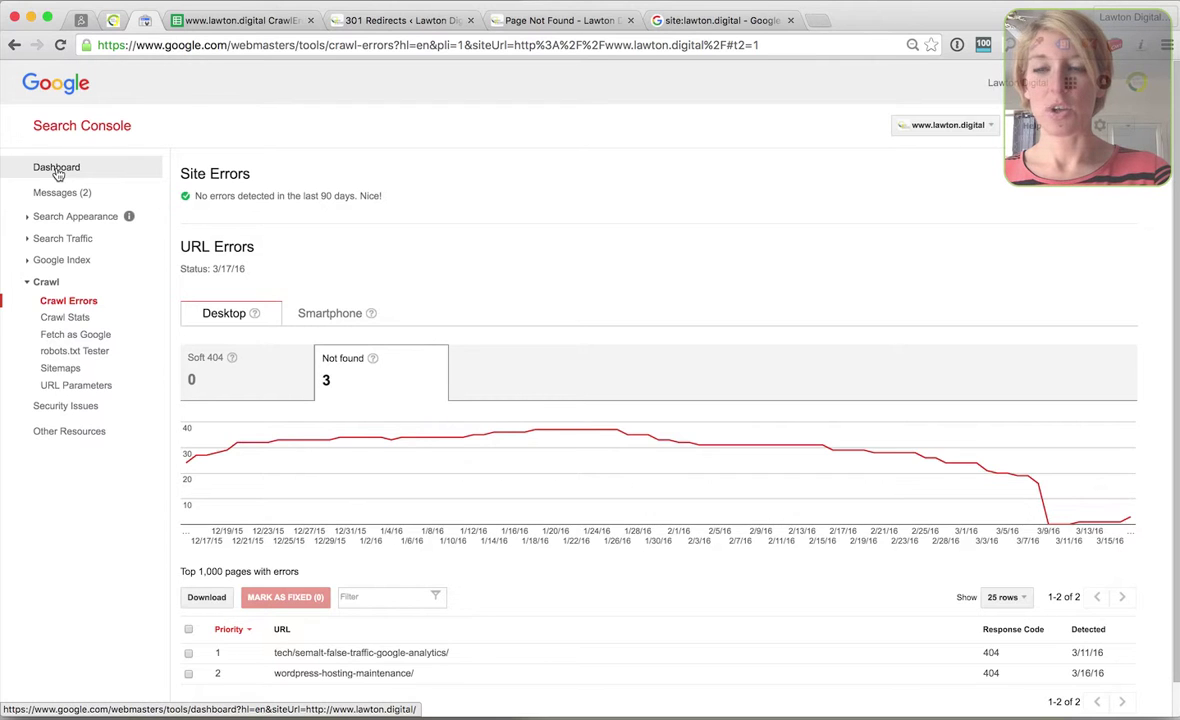
# Step: Reload Crawl Errors and show the desktop Not found list of two 404 URLs (3/11/16, 3/16/16)
pyautogui.click(64, 302)
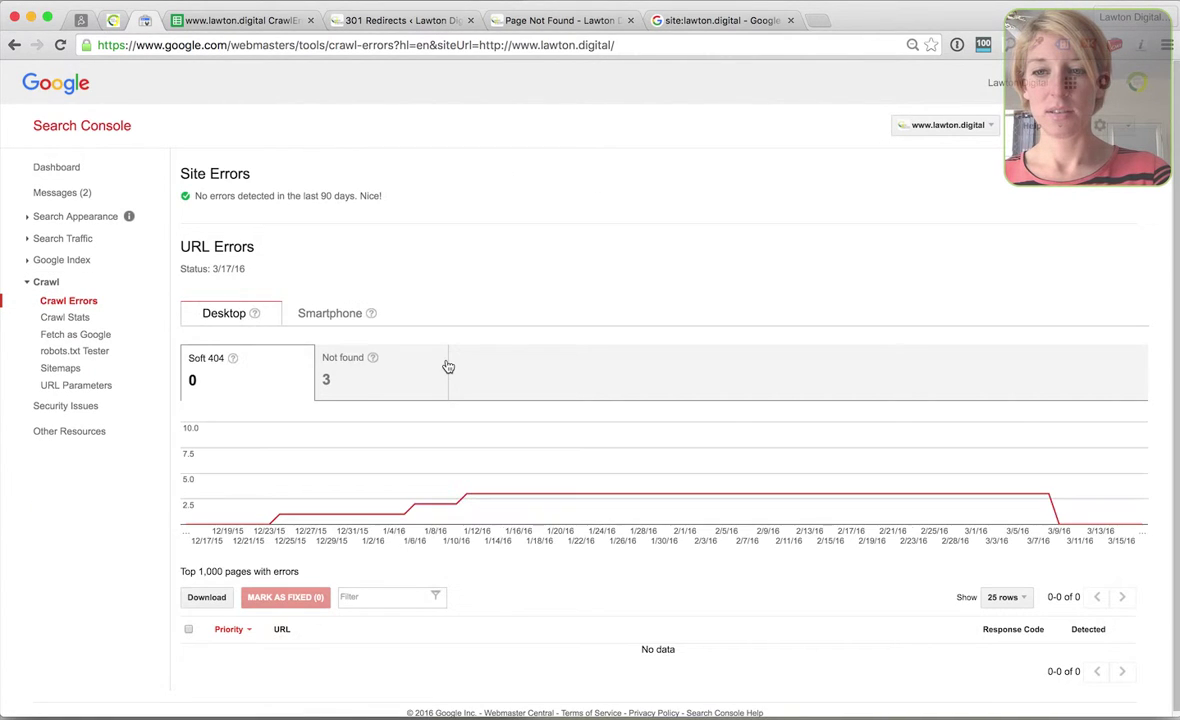
pyautogui.scroll(-1, 448, 367)
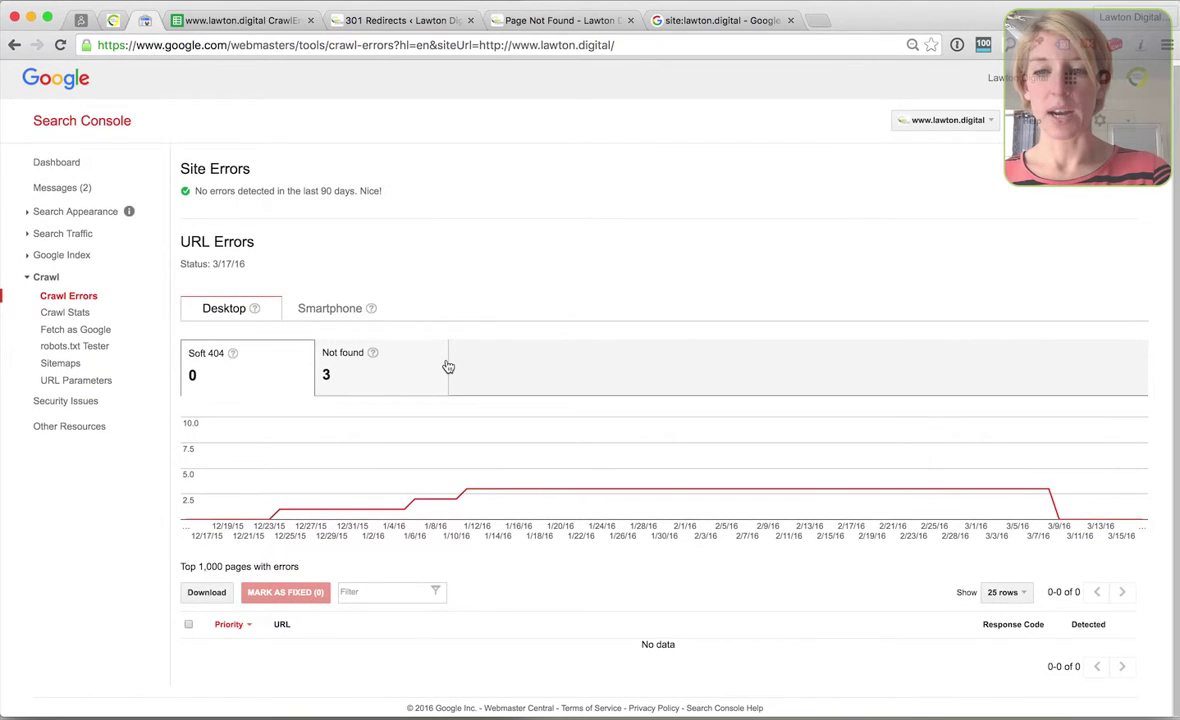
pyautogui.click(342, 385)
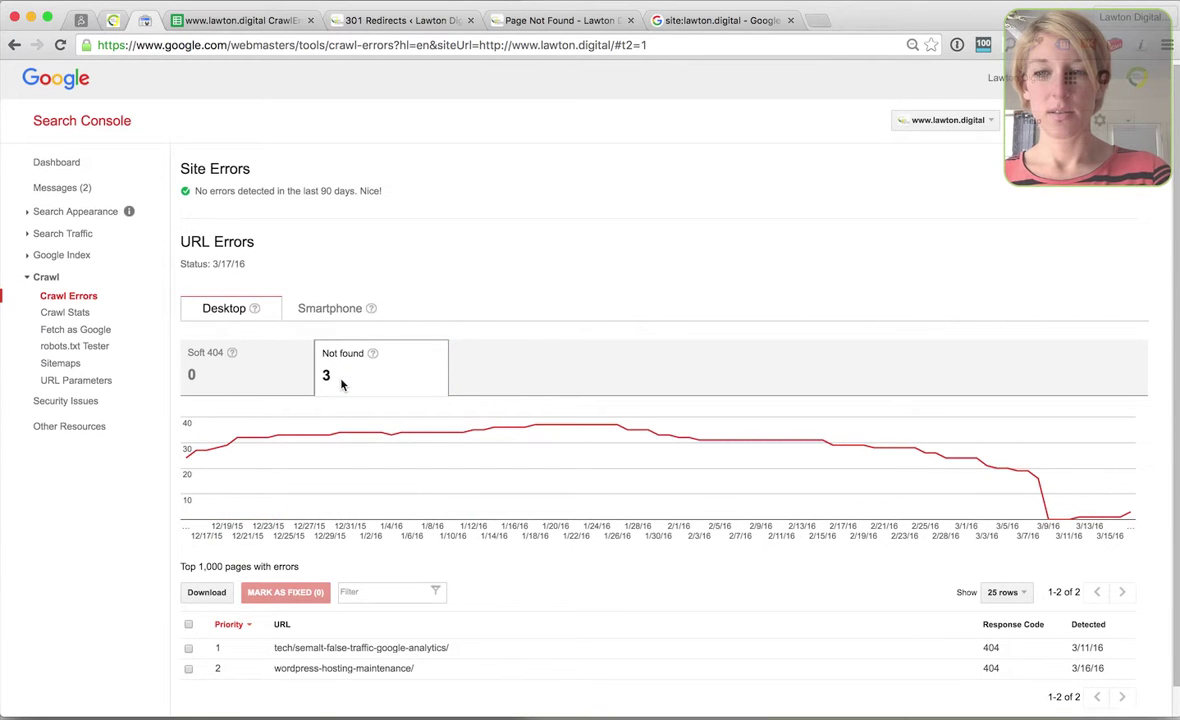
pyautogui.scroll(-1, 341, 385)
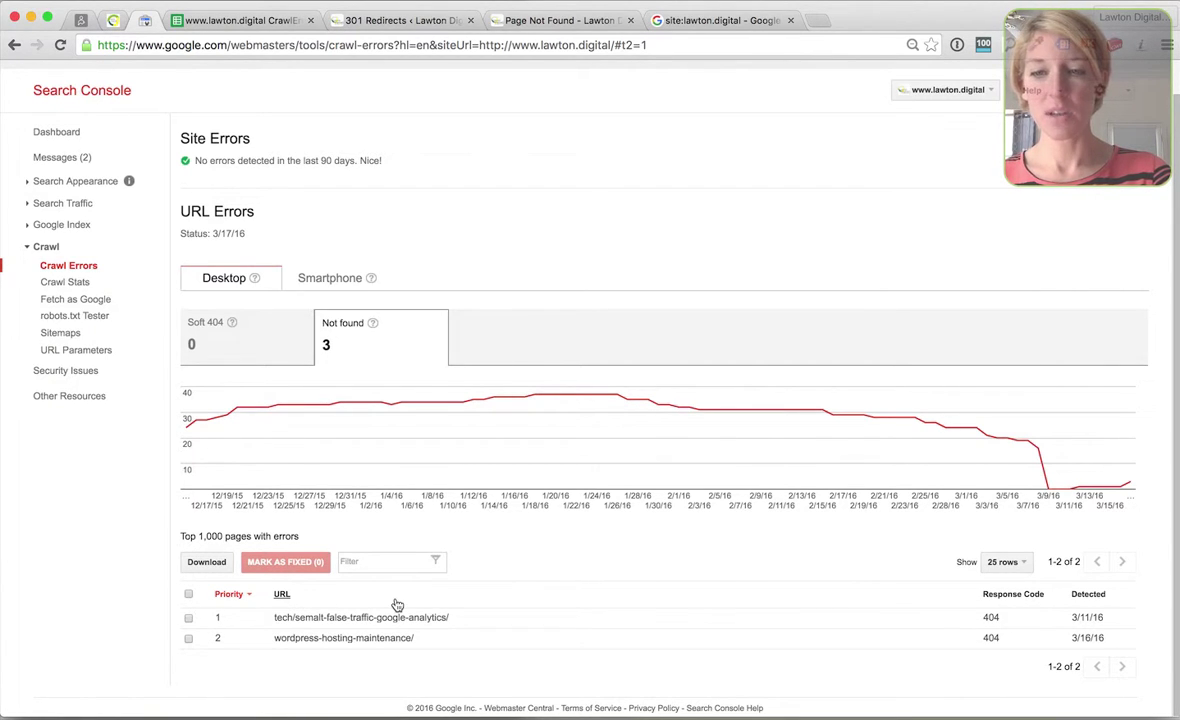
# Step: Open the semalt error's details and visit /tech/semalt-false-traffic-google-analytics/, which shows No Results Found
pyautogui.click(354, 620)
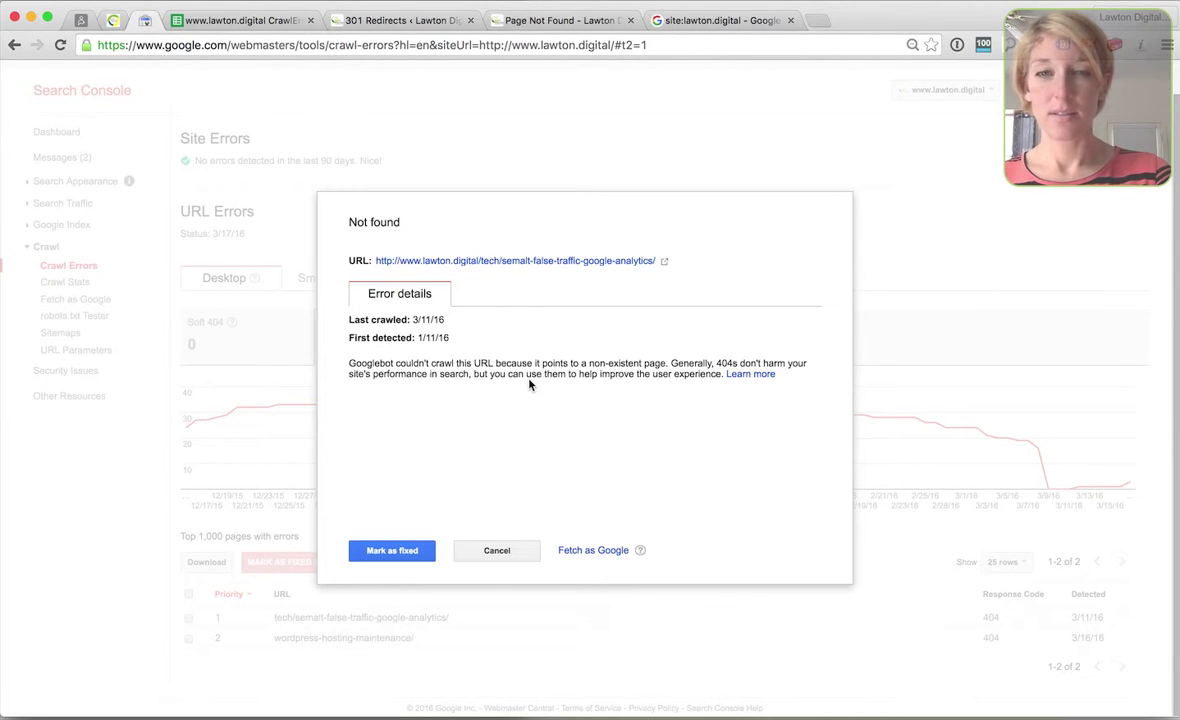
pyautogui.click(499, 261)
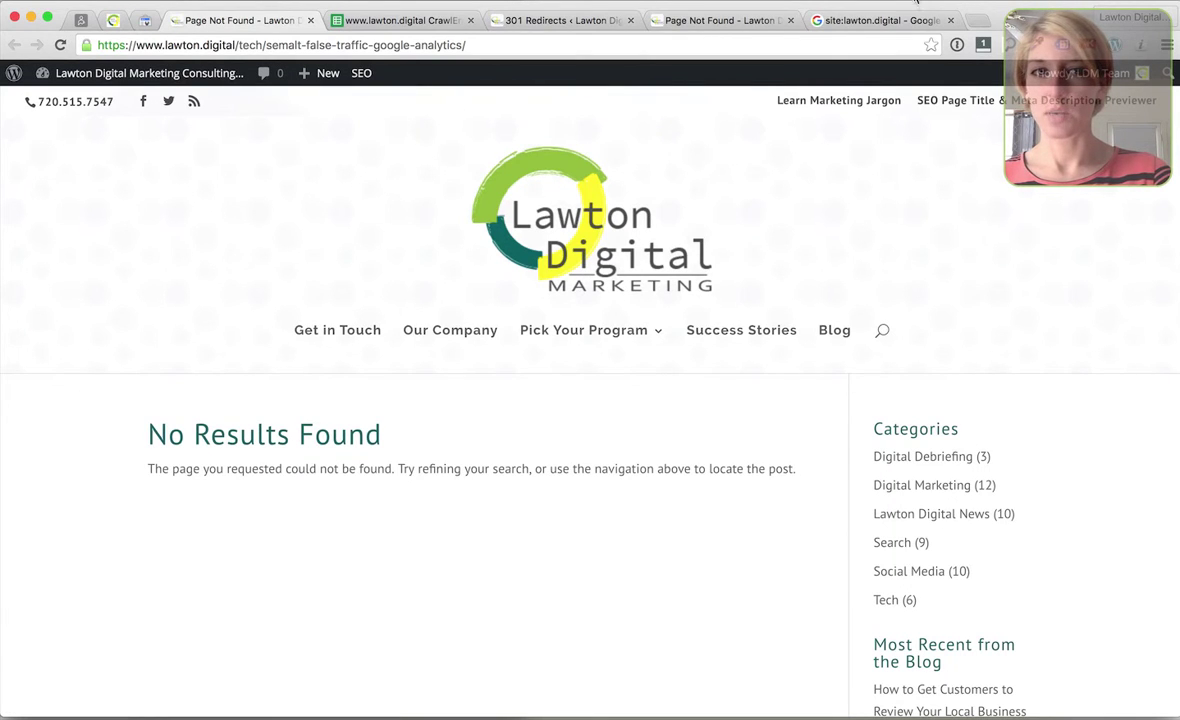
# Step: Go to Settings > 301 Redirects, point out the Simple 301 Redirects heading, and scroll to the blank row
pyautogui.click(562, 22)
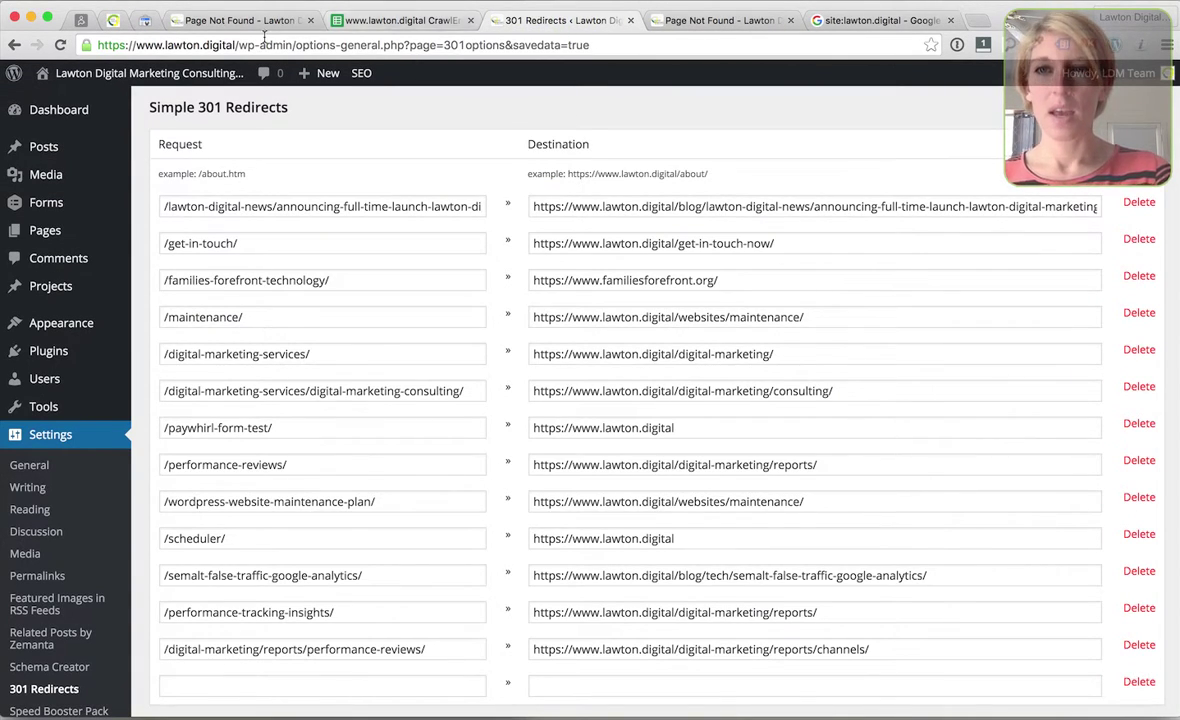
pyautogui.click(144, 21)
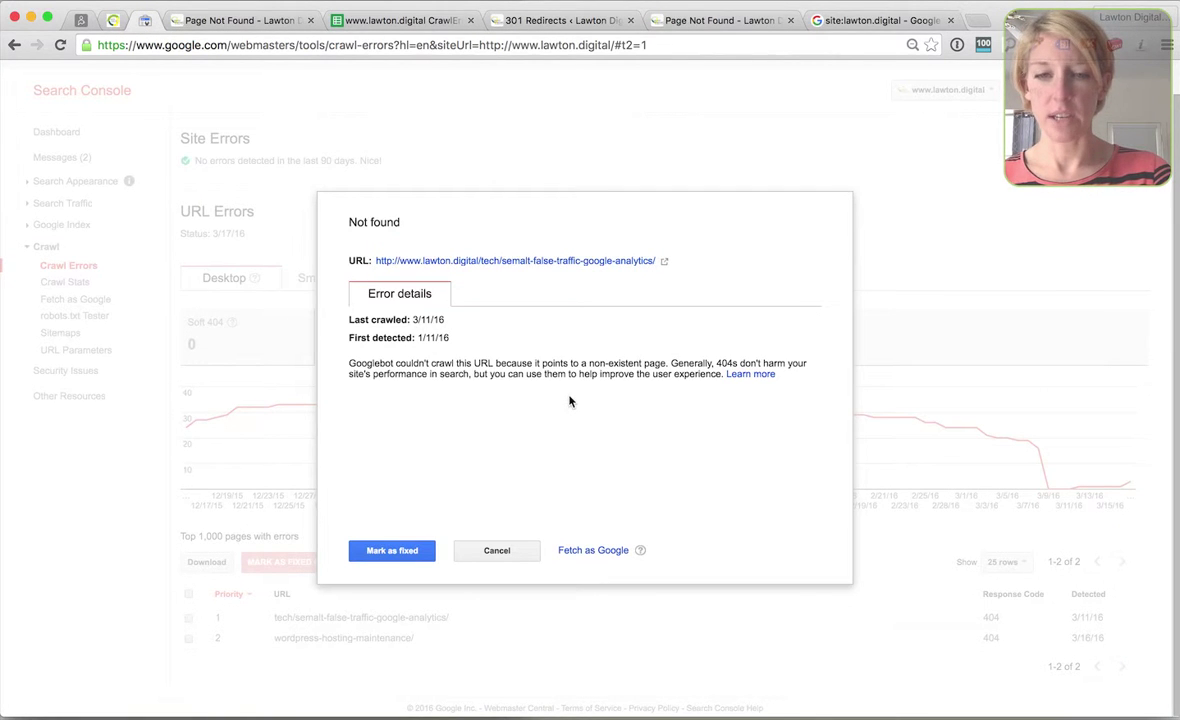
pyautogui.click(510, 19)
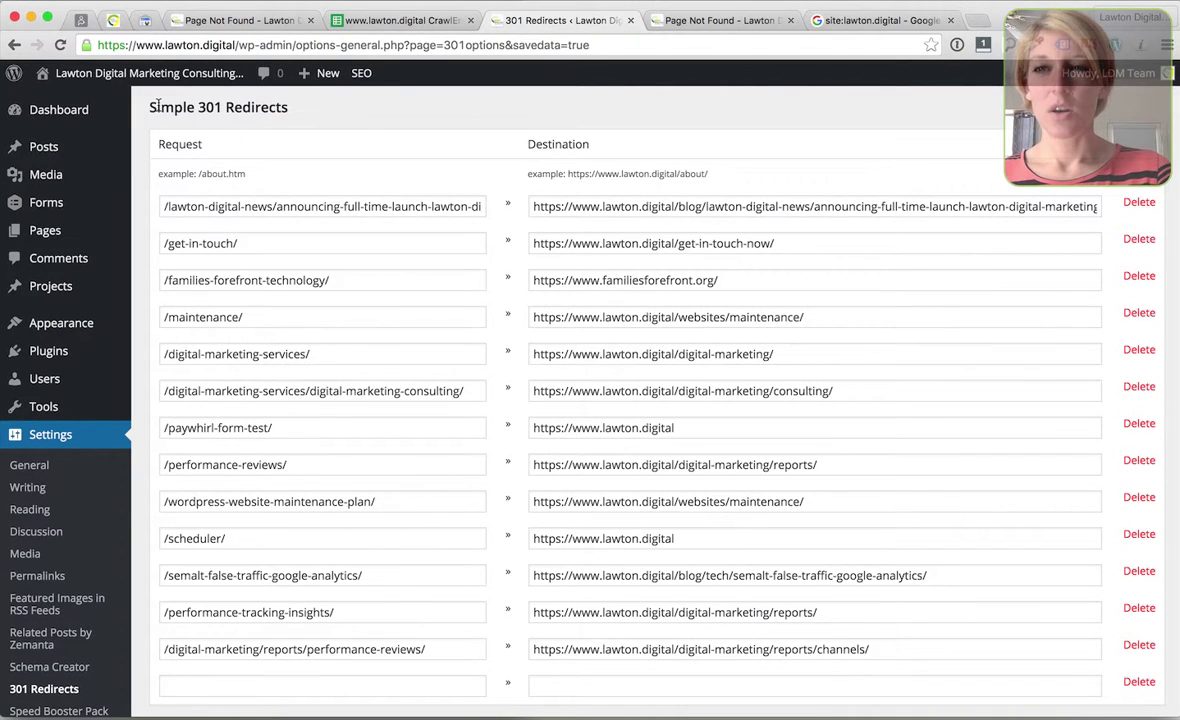
pyautogui.moveTo(140, 106); pyautogui.dragTo(302, 111)
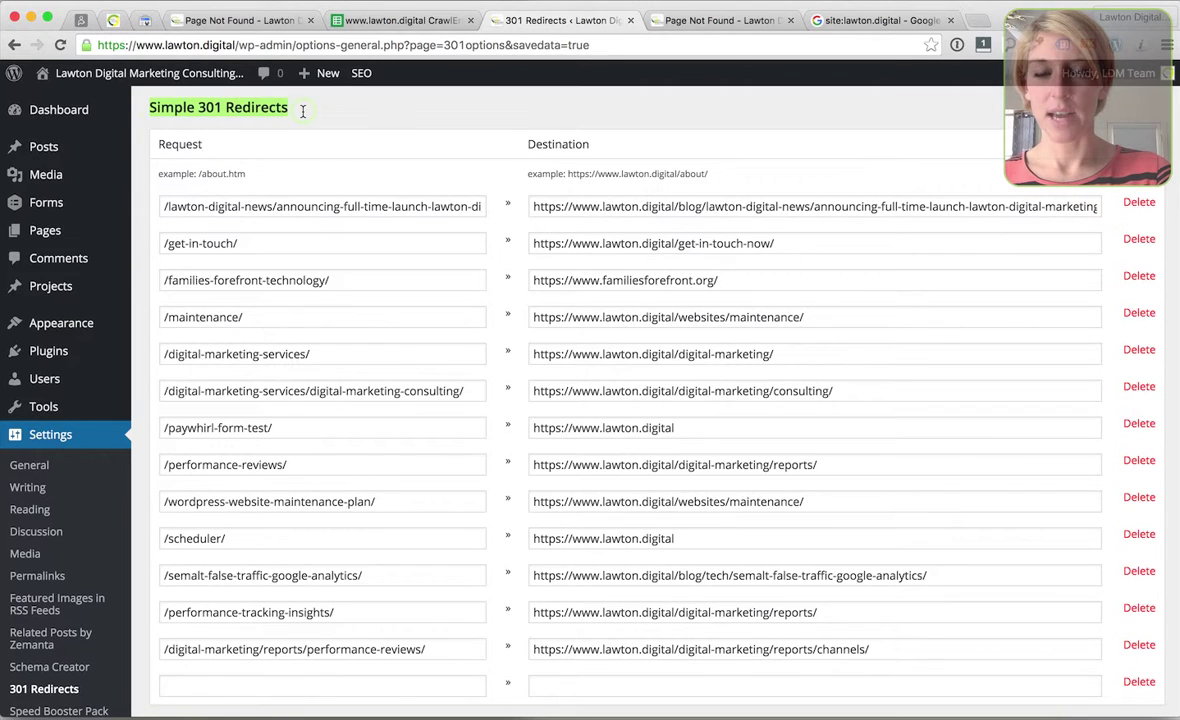
pyautogui.click(392, 122)
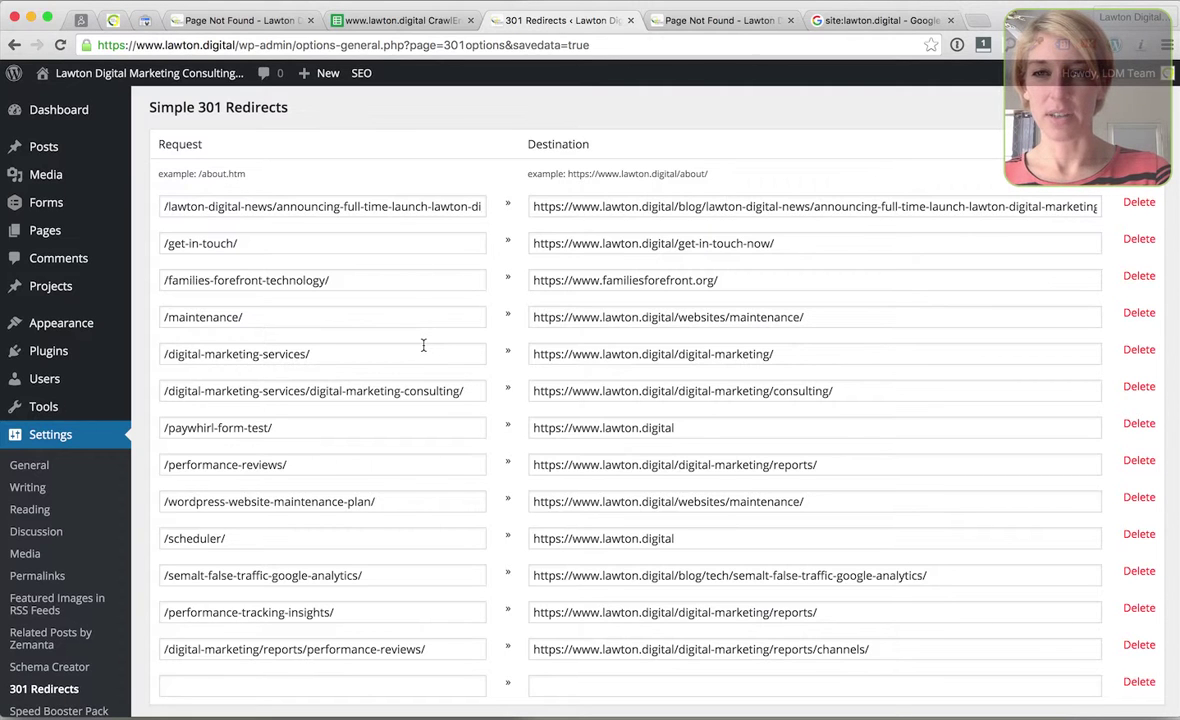
pyautogui.scroll(-5, 423, 340)
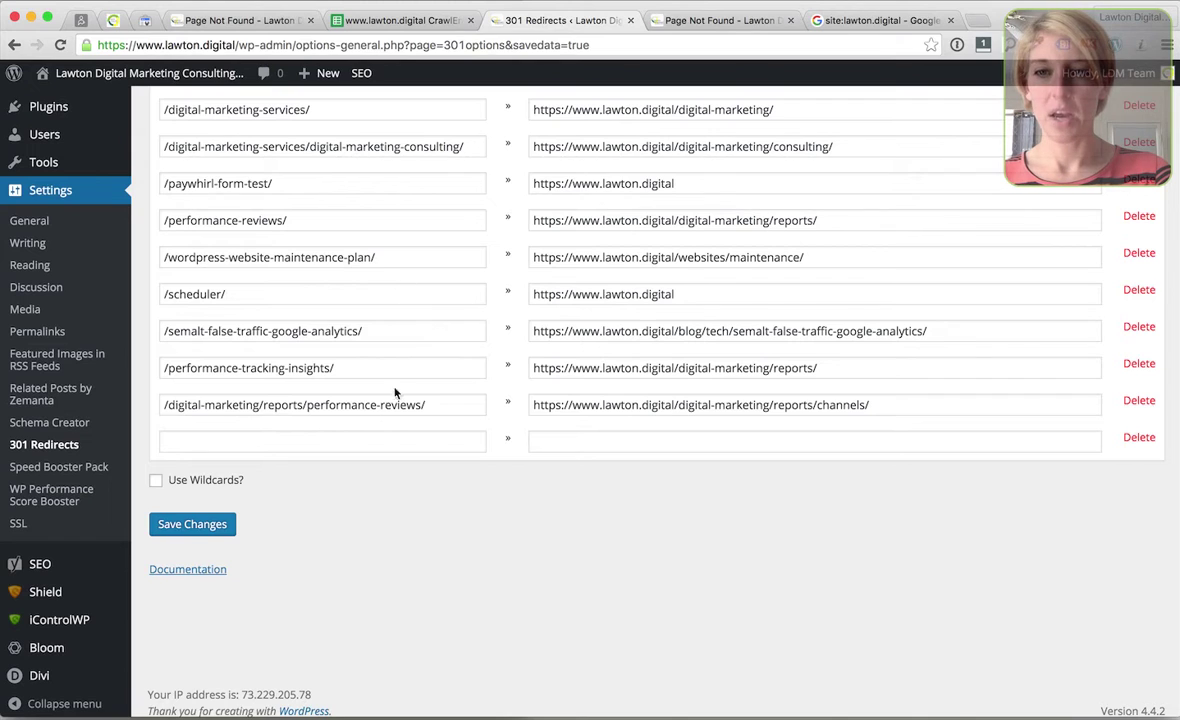
# Step: Return to the broken semalt page and select /tech/semalt-false-traffic-google-analytics/ in its address
pyautogui.click(243, 22)
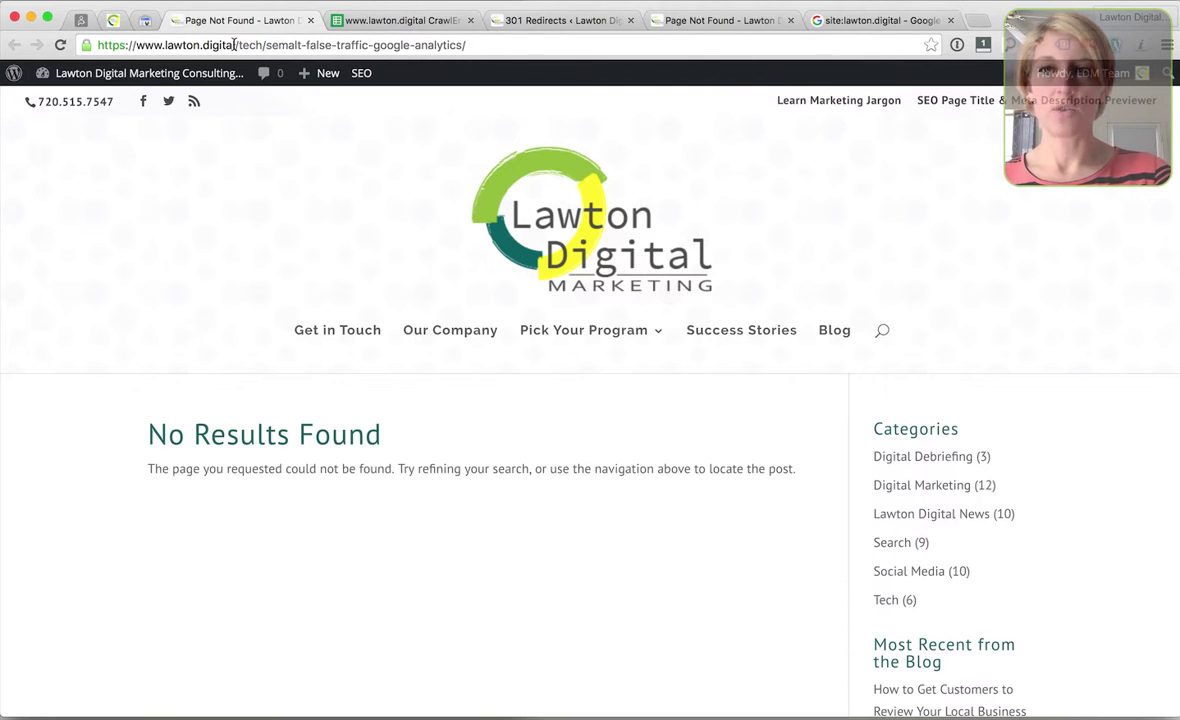
pyautogui.moveTo(237, 44); pyautogui.dragTo(78, 52)
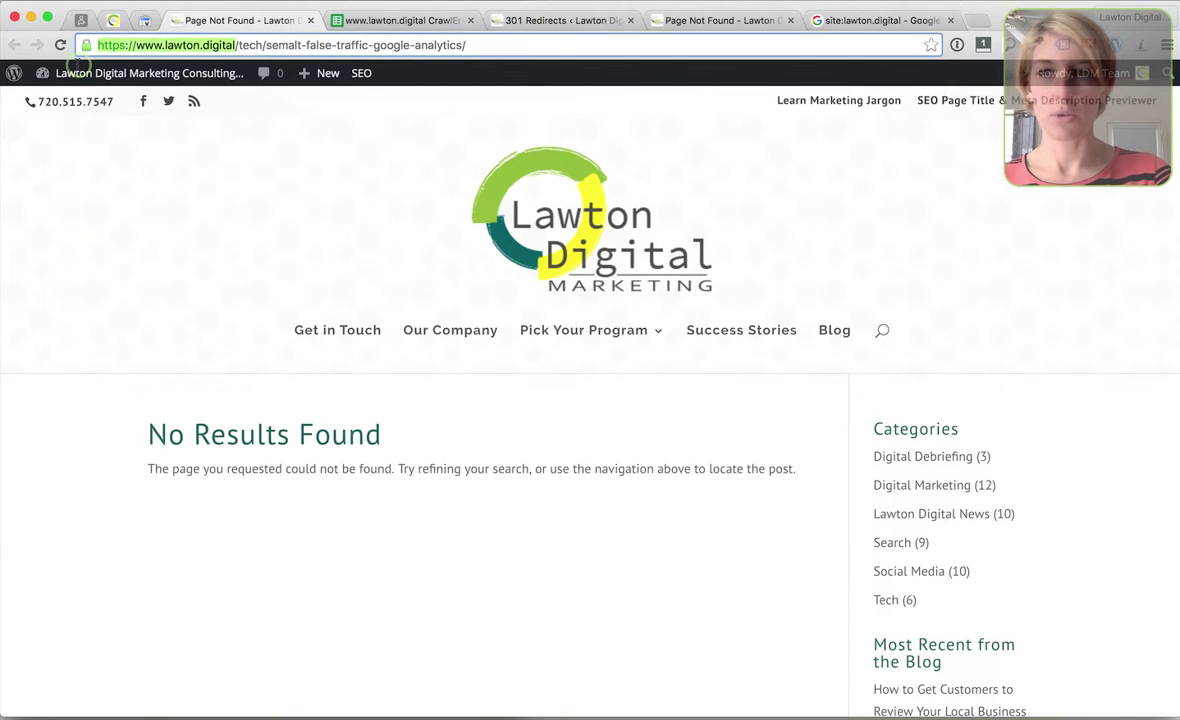
pyautogui.click(233, 44)
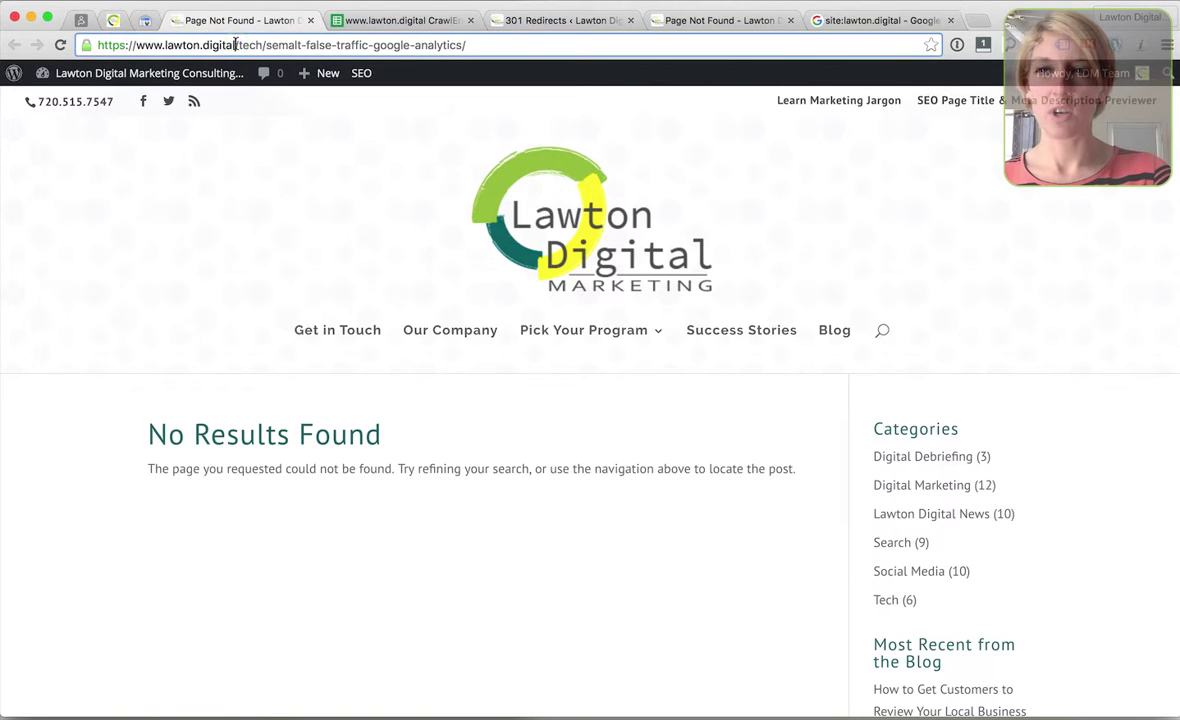
pyautogui.moveTo(236, 44); pyautogui.dragTo(625, 5)
pyautogui.press('super+c')
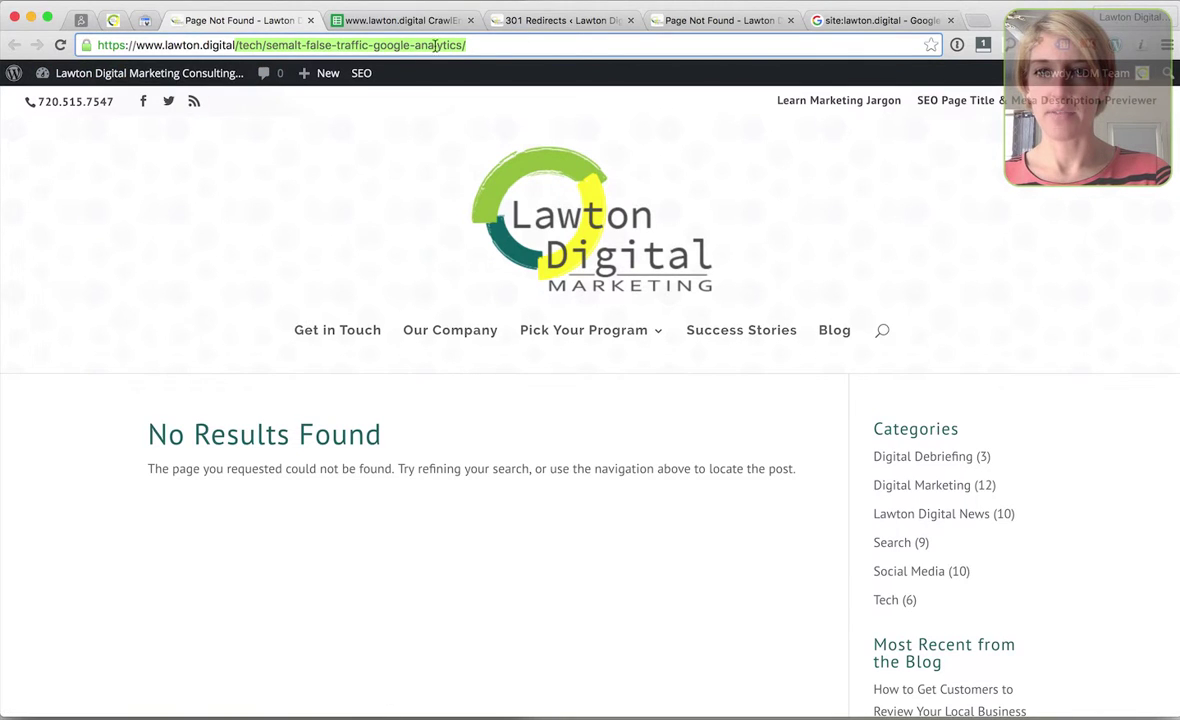
# Step: Paste /tech/semalt-false-traffic-google-analytics/ into the new redirect's Request field
pyautogui.click(560, 20)
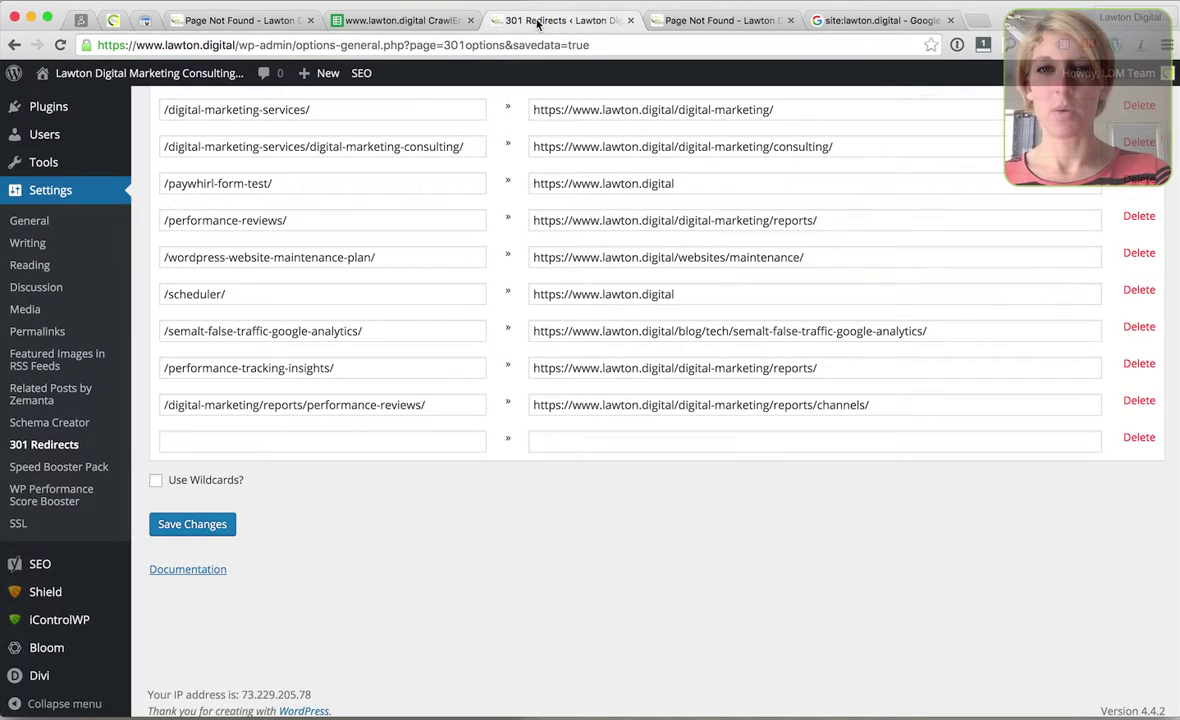
pyautogui.click(292, 448)
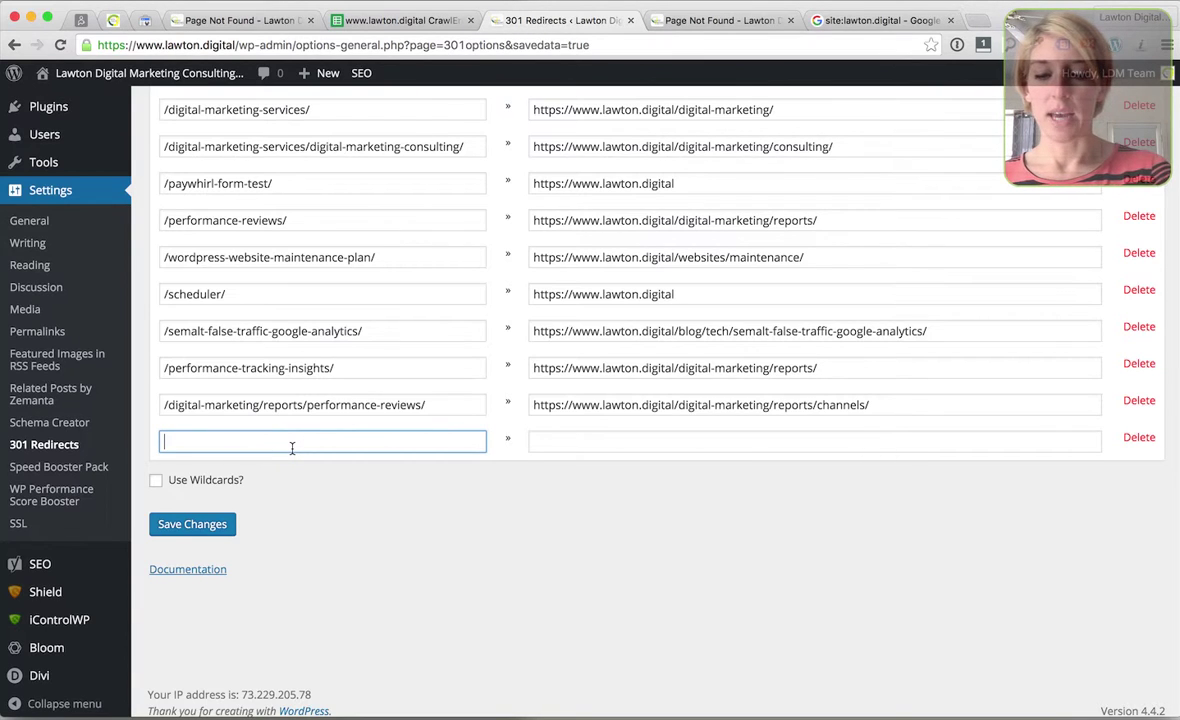
pyautogui.press('super+v')
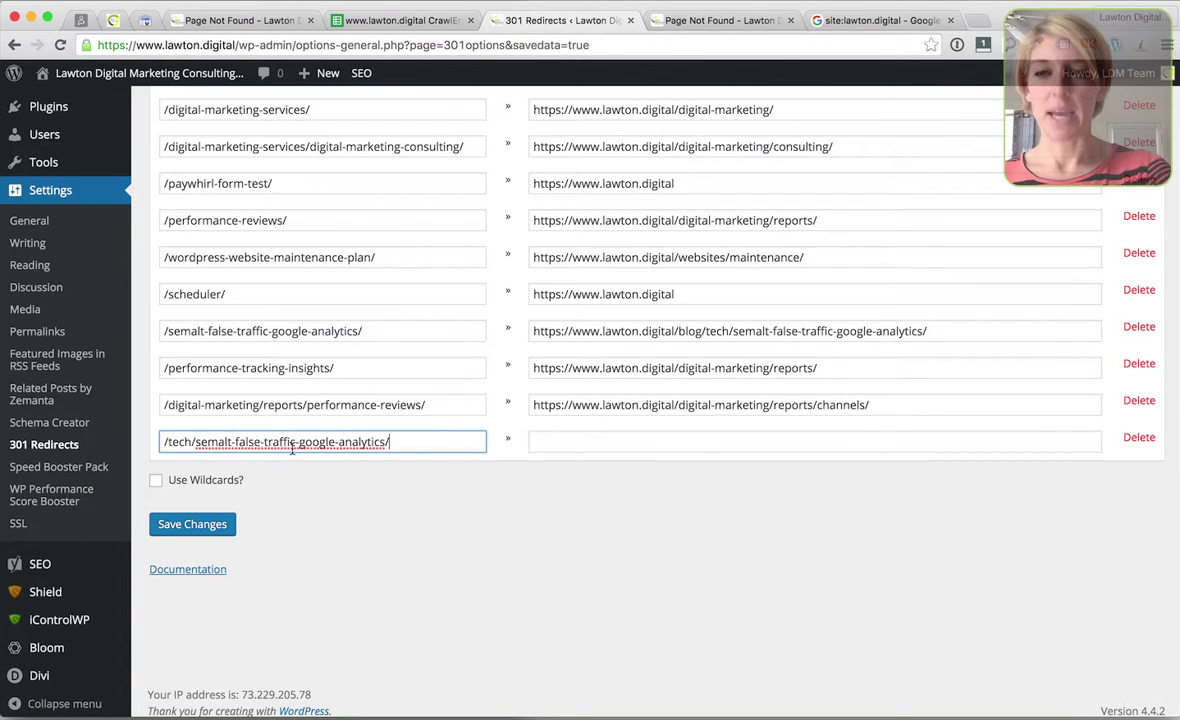
pyautogui.click(168, 441)
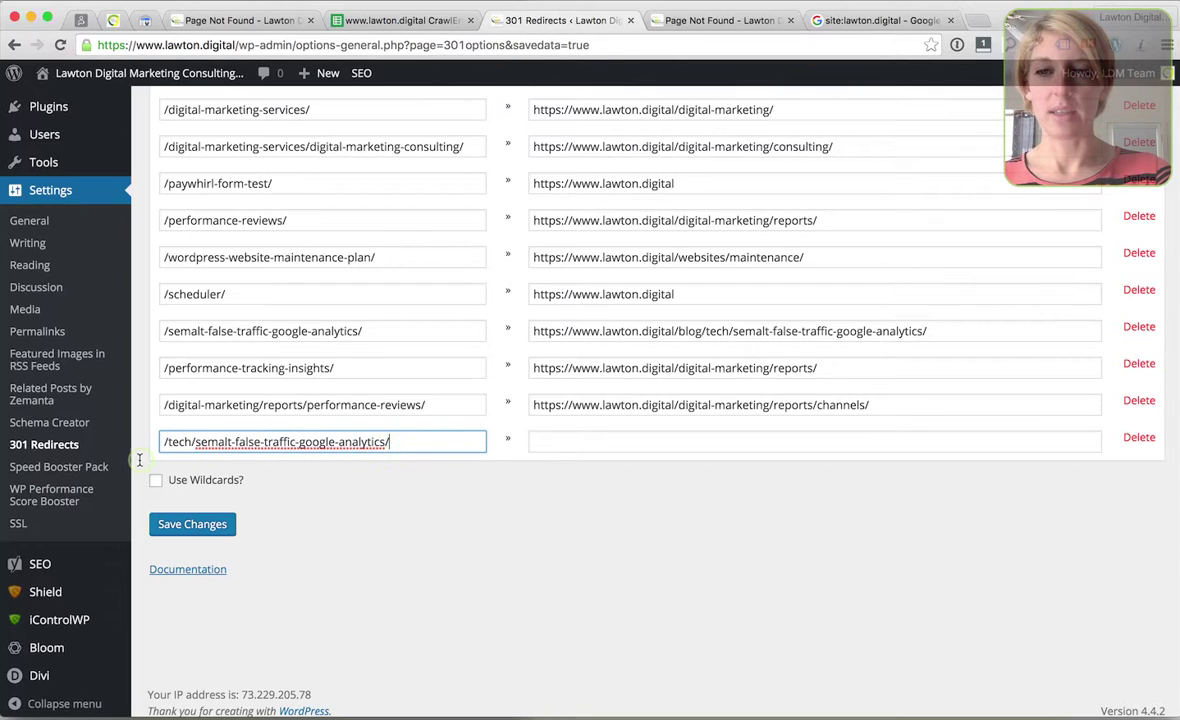
pyautogui.press('super+a')
pyautogui.click(648, 445)
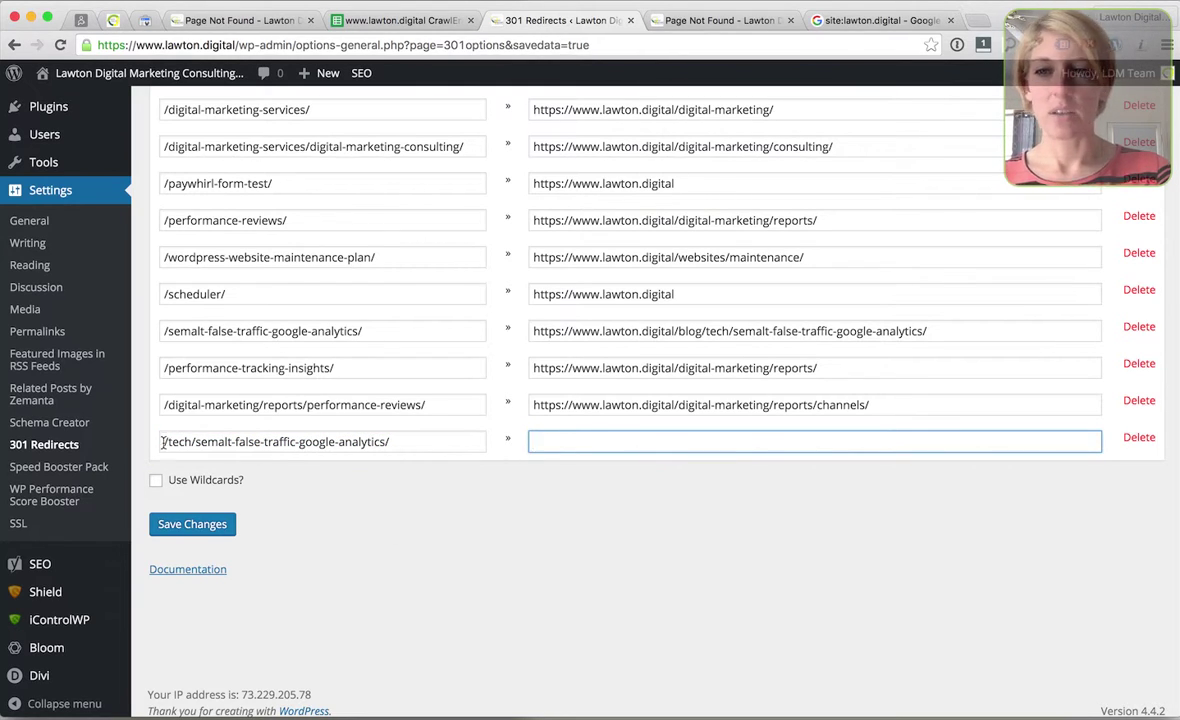
pyautogui.moveTo(162, 441); pyautogui.dragTo(264, 443)
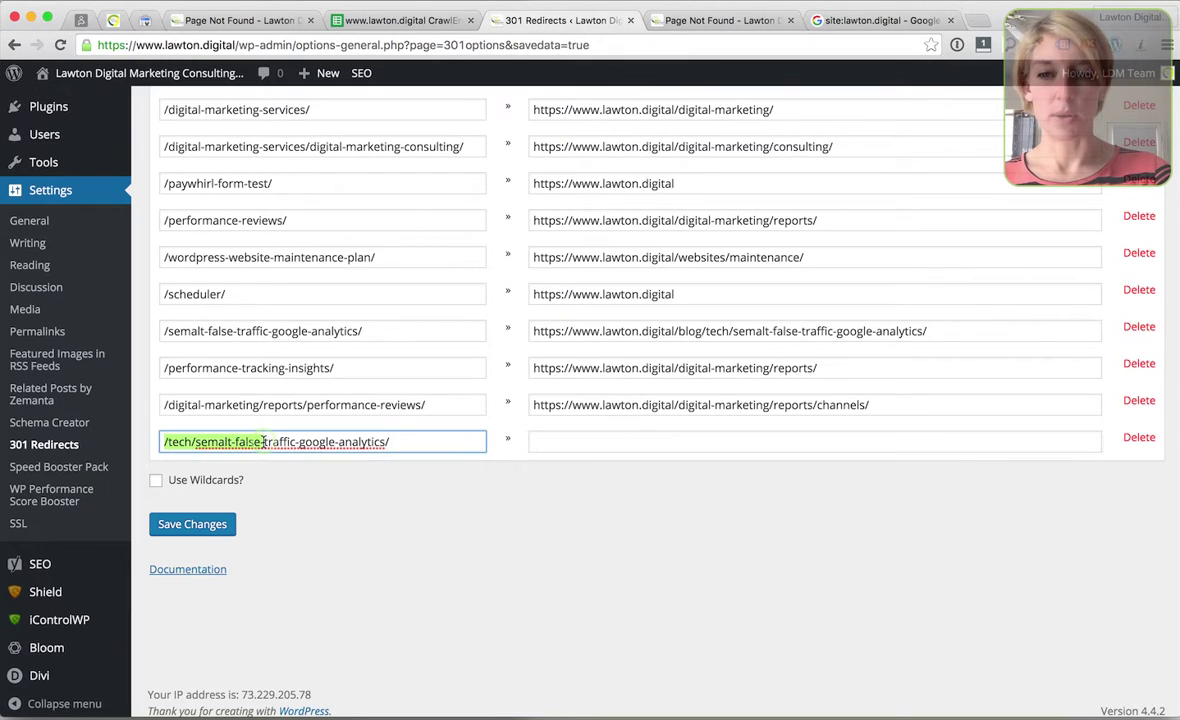
# Step: Search the Lawton Digital site for 'semalt'
pyautogui.click(546, 442)
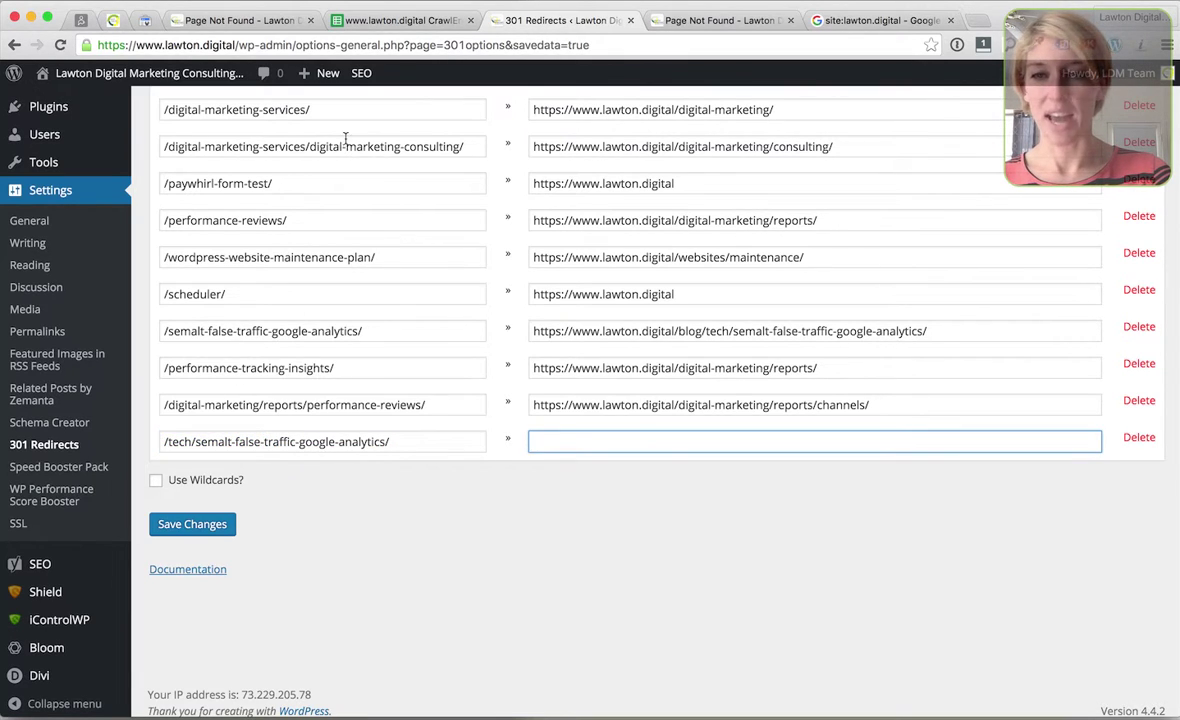
pyautogui.click(724, 20)
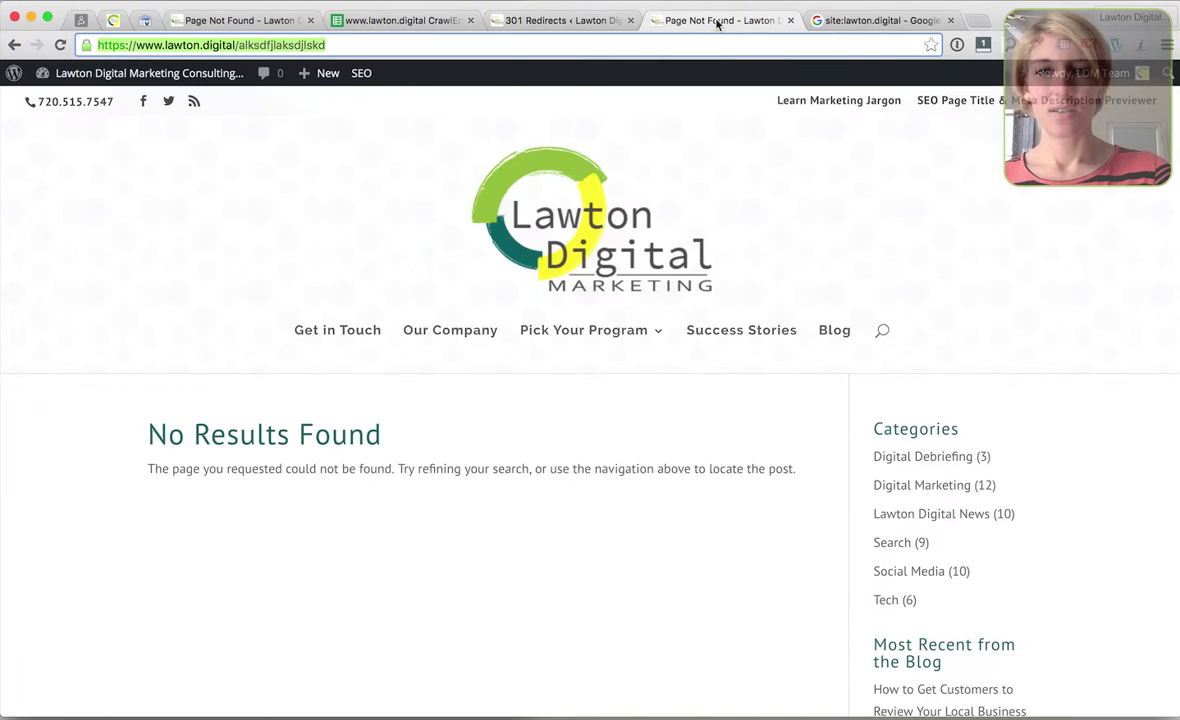
pyautogui.click(882, 331)
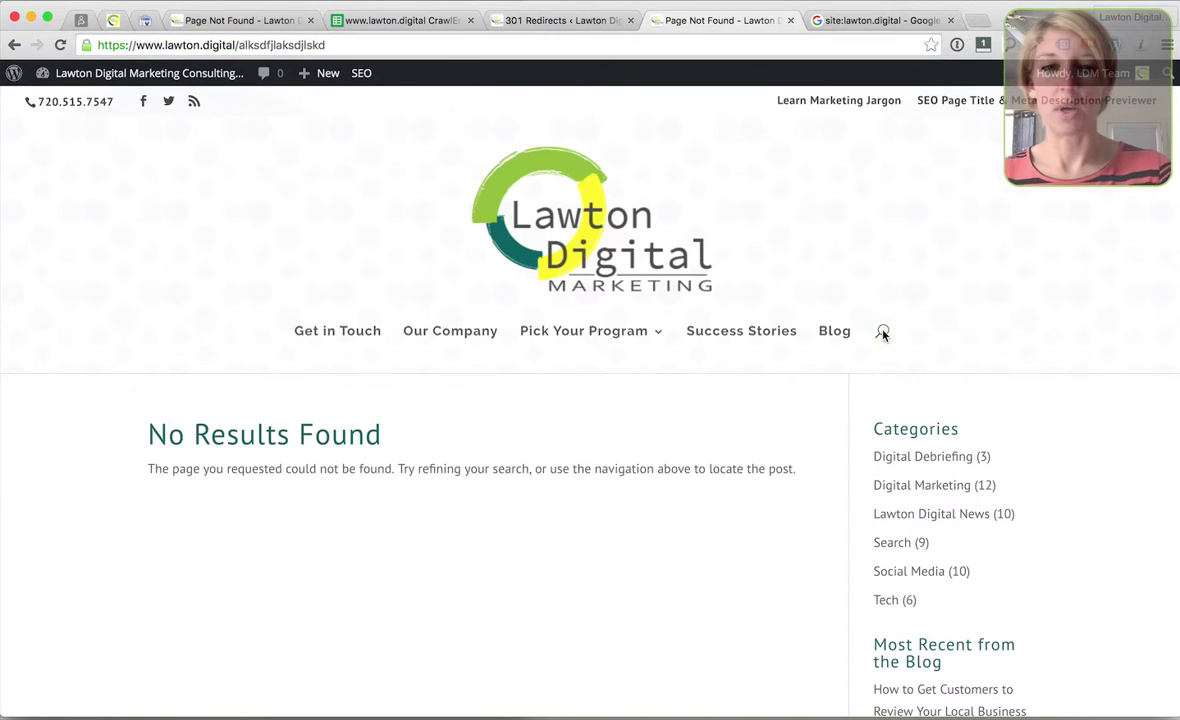
pyautogui.write('semalt')
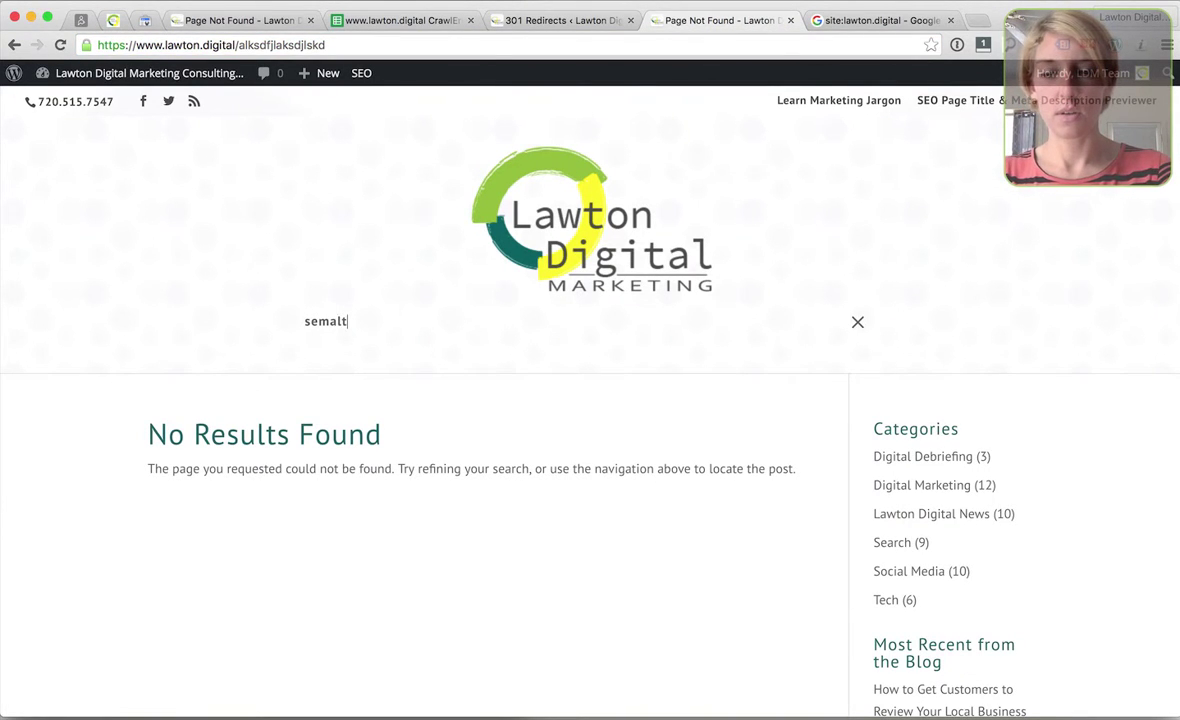
pyautogui.press('Return')
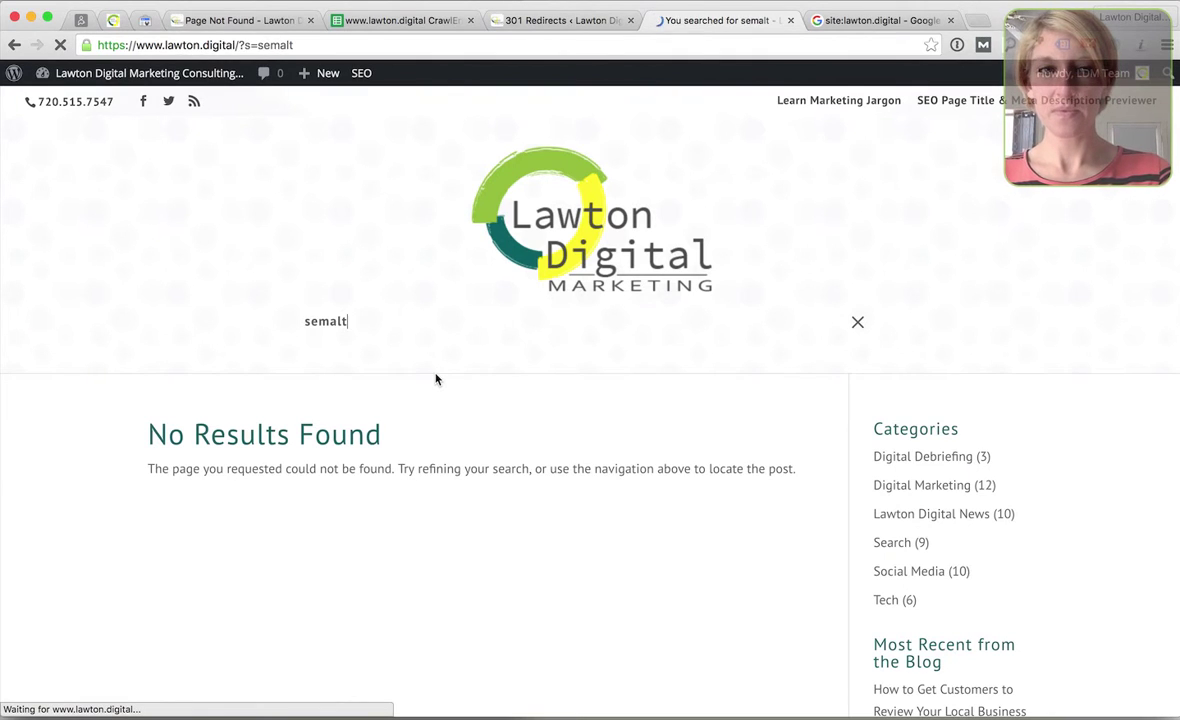
# Step: Open the 'Semalt Referral Traffic in Google Analytics Stats' article and select its full address
pyautogui.scroll(-3, 416, 490)
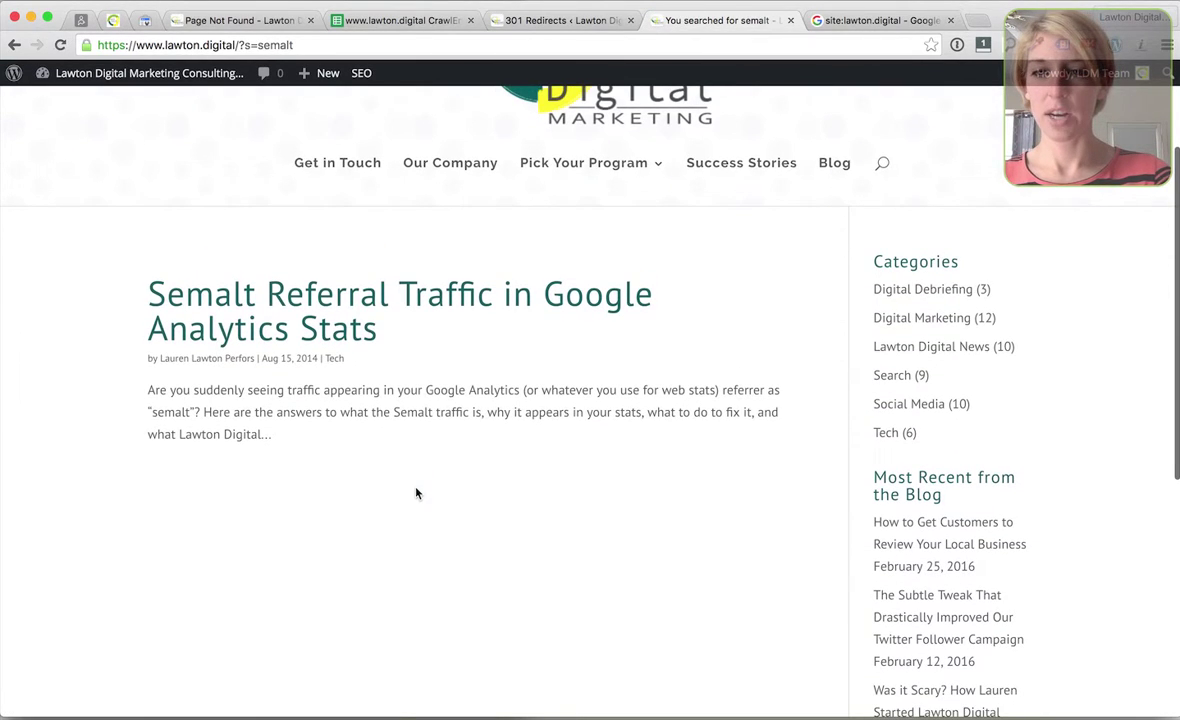
pyautogui.click(370, 305)
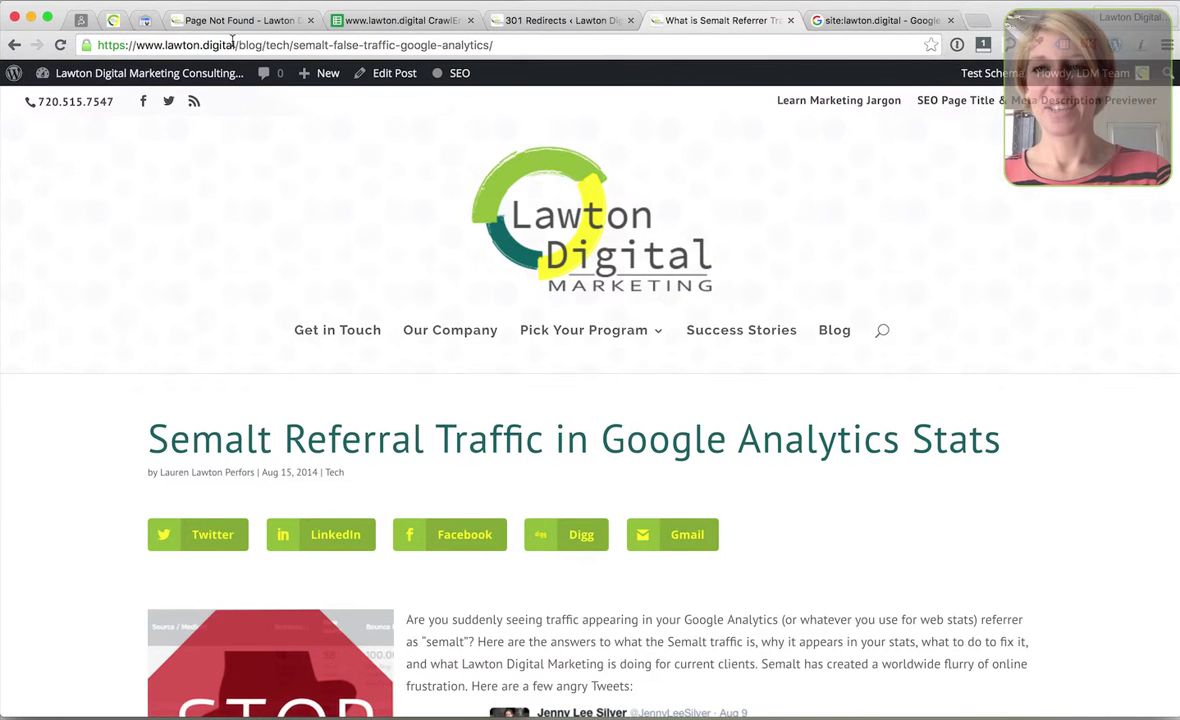
pyautogui.moveTo(238, 45); pyautogui.dragTo(262, 45)
pyautogui.tripleClick(269, 45)
pyautogui.press('super+c')
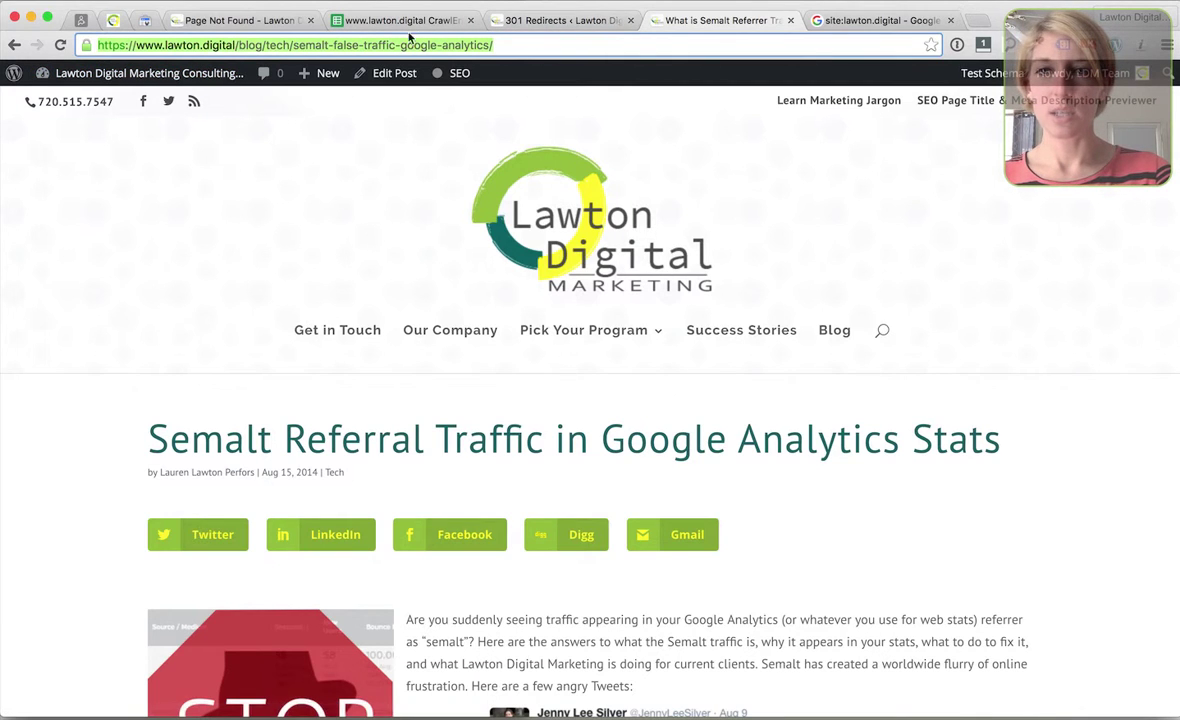
# Step: Paste the Semalt article address as the destination for /tech/semalt-false-traffic-google-analytics/ and save the redirect
pyautogui.click(548, 22)
pyautogui.press('super+v')
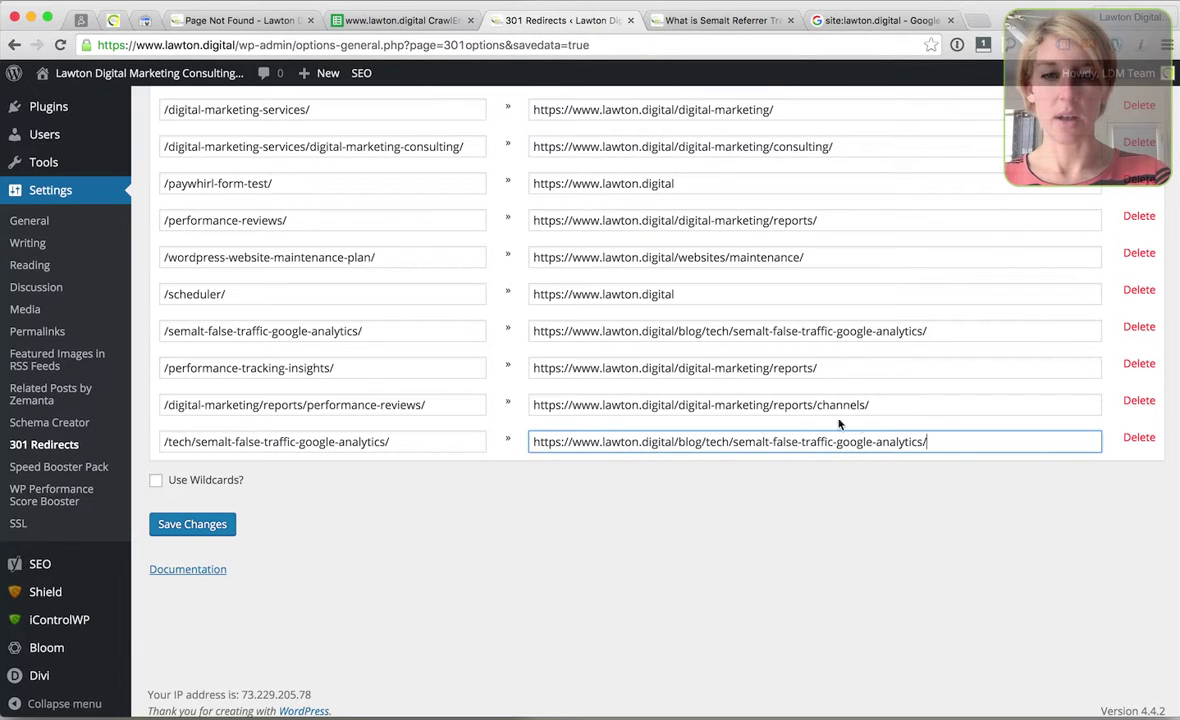
pyautogui.click(186, 526)
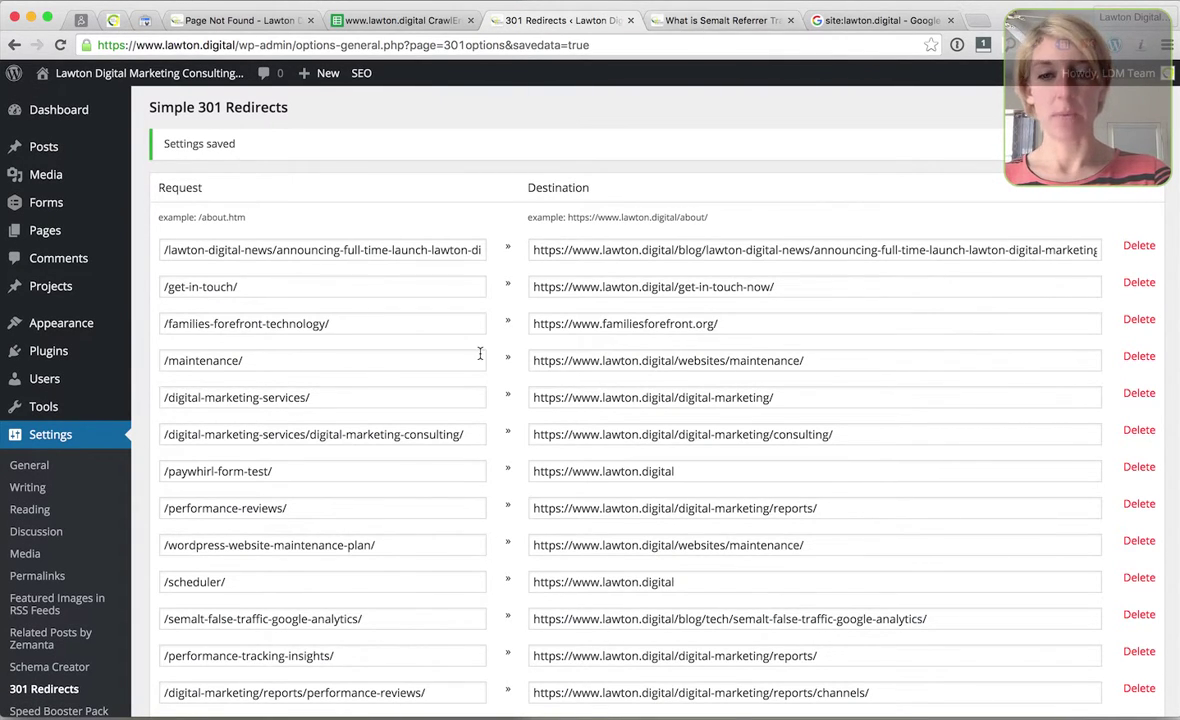
# Step: Reload the old /tech/semalt-false-traffic-google-analytics/ address and confirm it lands on the /blog/tech/ Semalt post
pyautogui.click(222, 21)
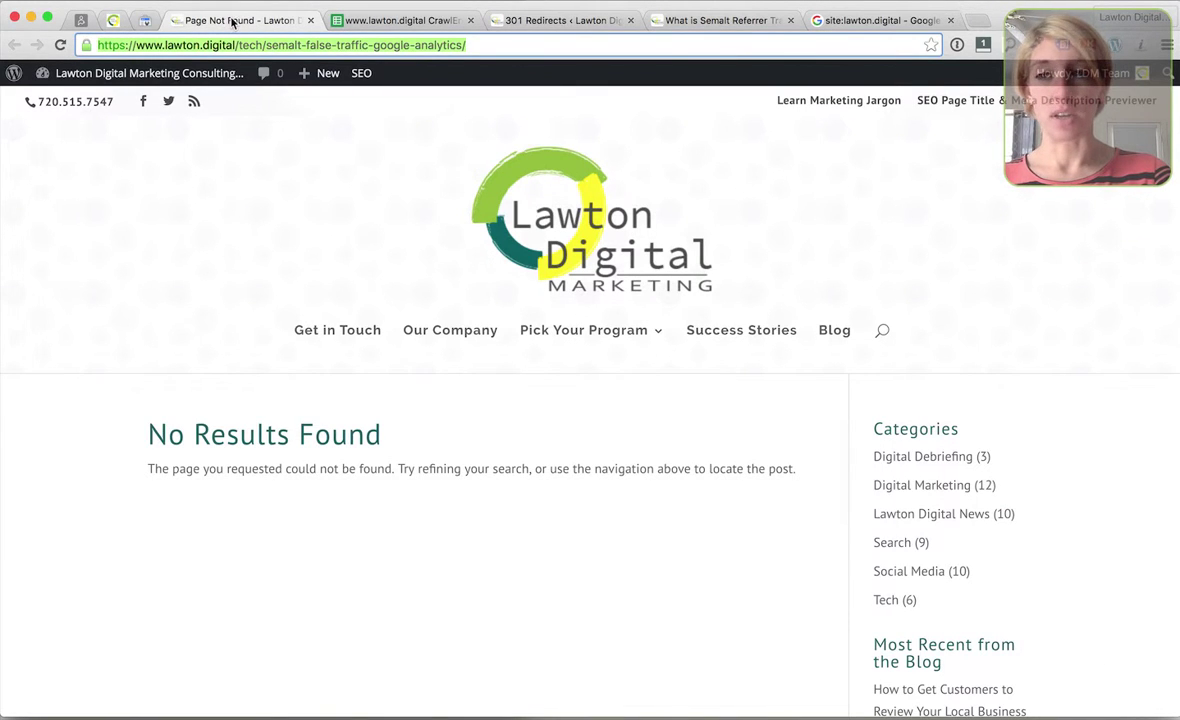
pyautogui.click(205, 45)
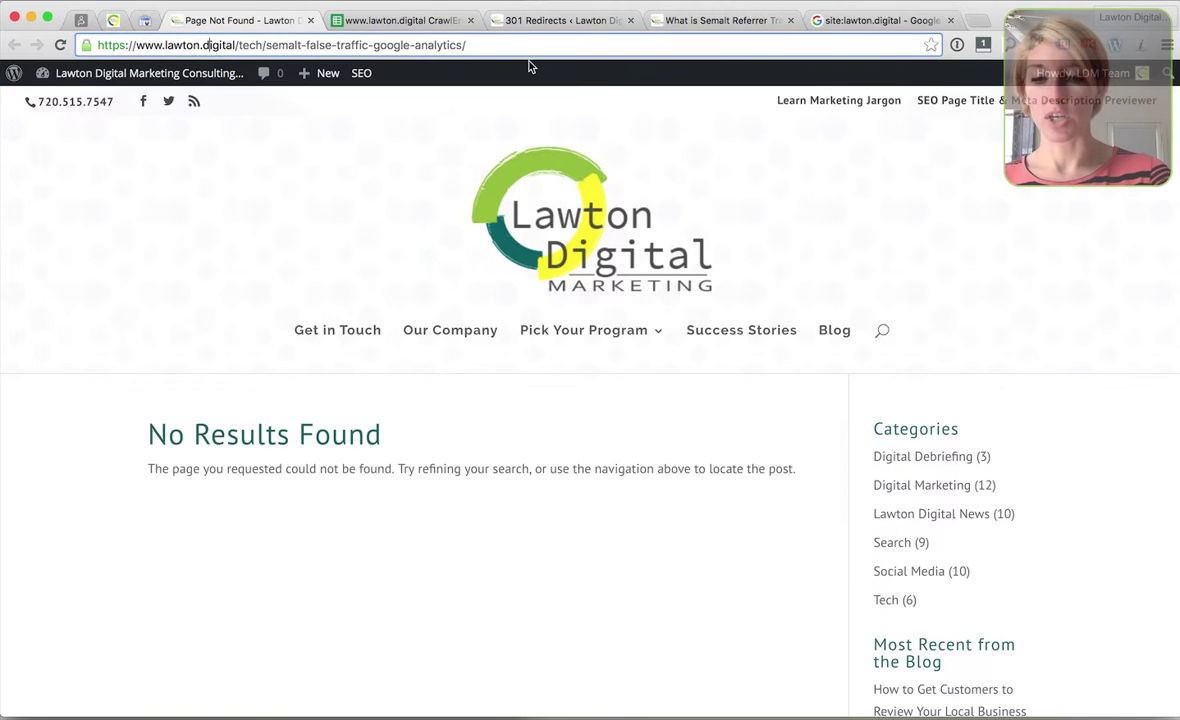
pyautogui.press('Return')
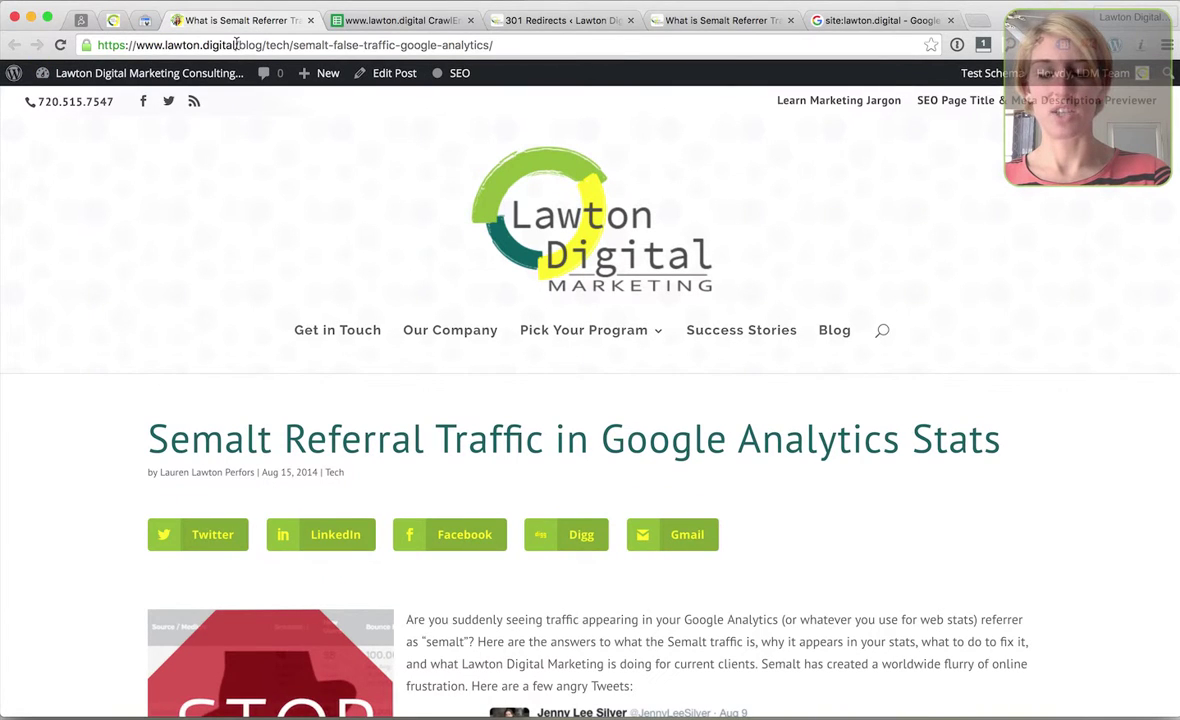
pyautogui.moveTo(237, 44); pyautogui.dragTo(495, 46)
pyautogui.click(354, 186)
pyautogui.scroll(-3, 353, 188)
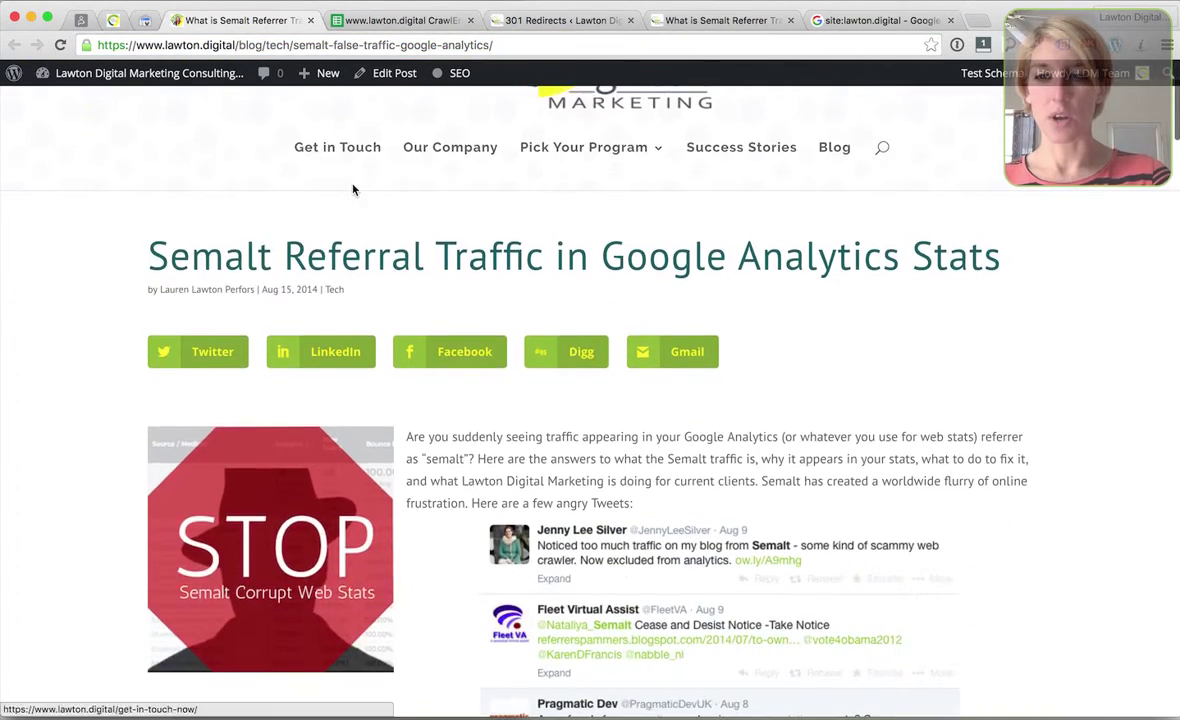
pyautogui.scroll(2, 352, 190)
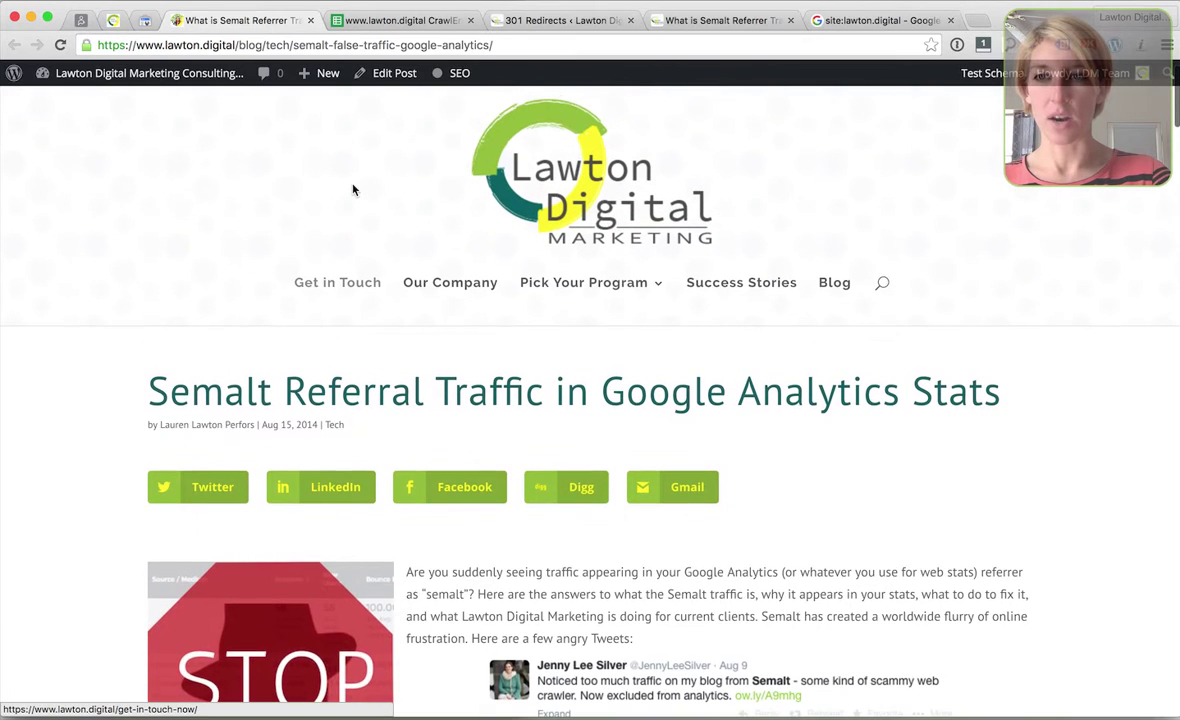
# Step: Mark the semalt 404 as fixed in Crawl Errors, then start and cancel a download of the list
pyautogui.click(146, 20)
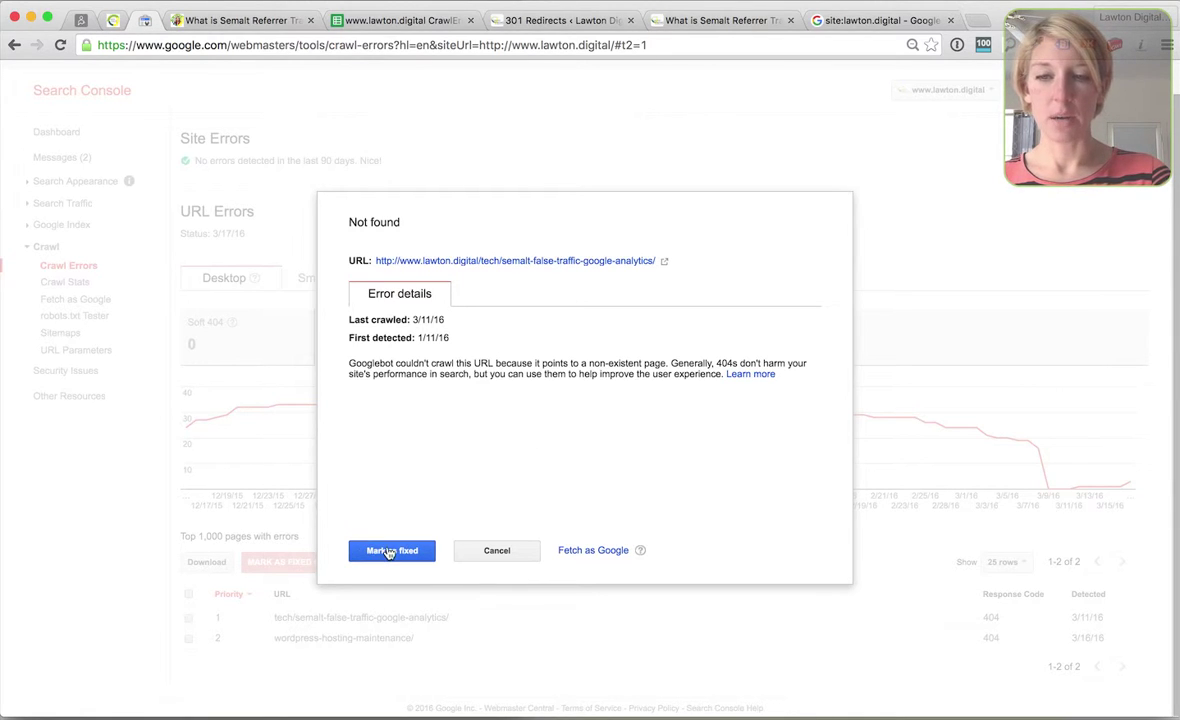
pyautogui.click(390, 551)
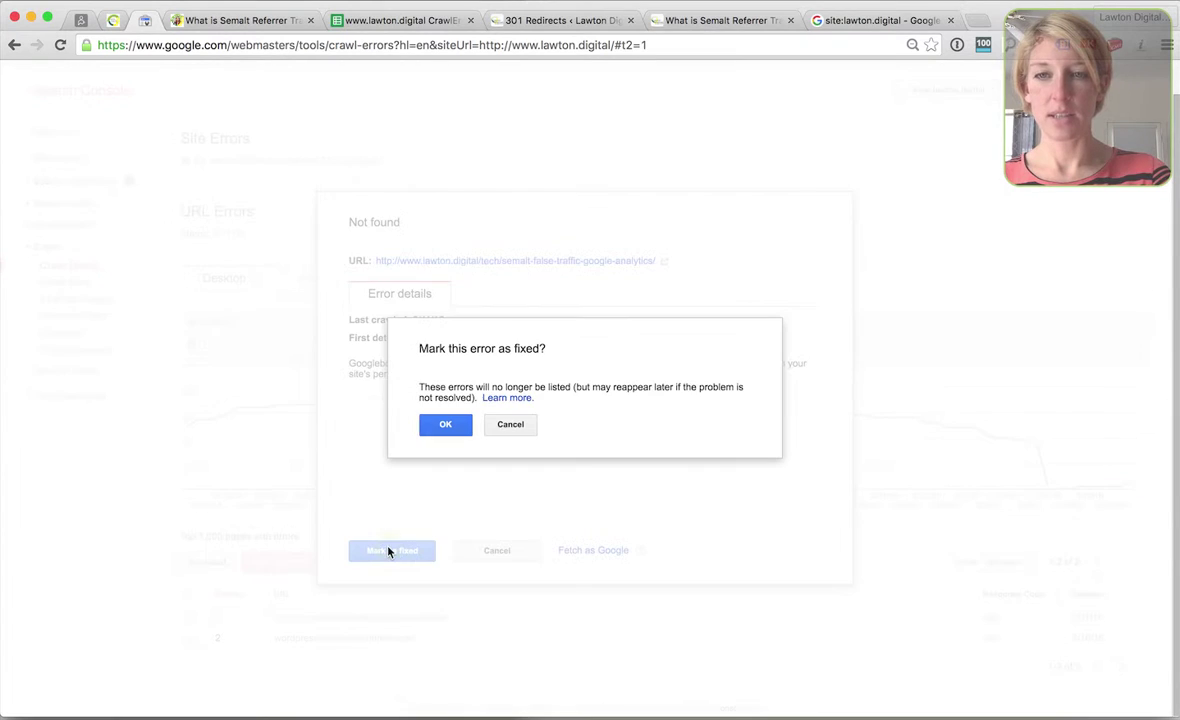
pyautogui.click(442, 423)
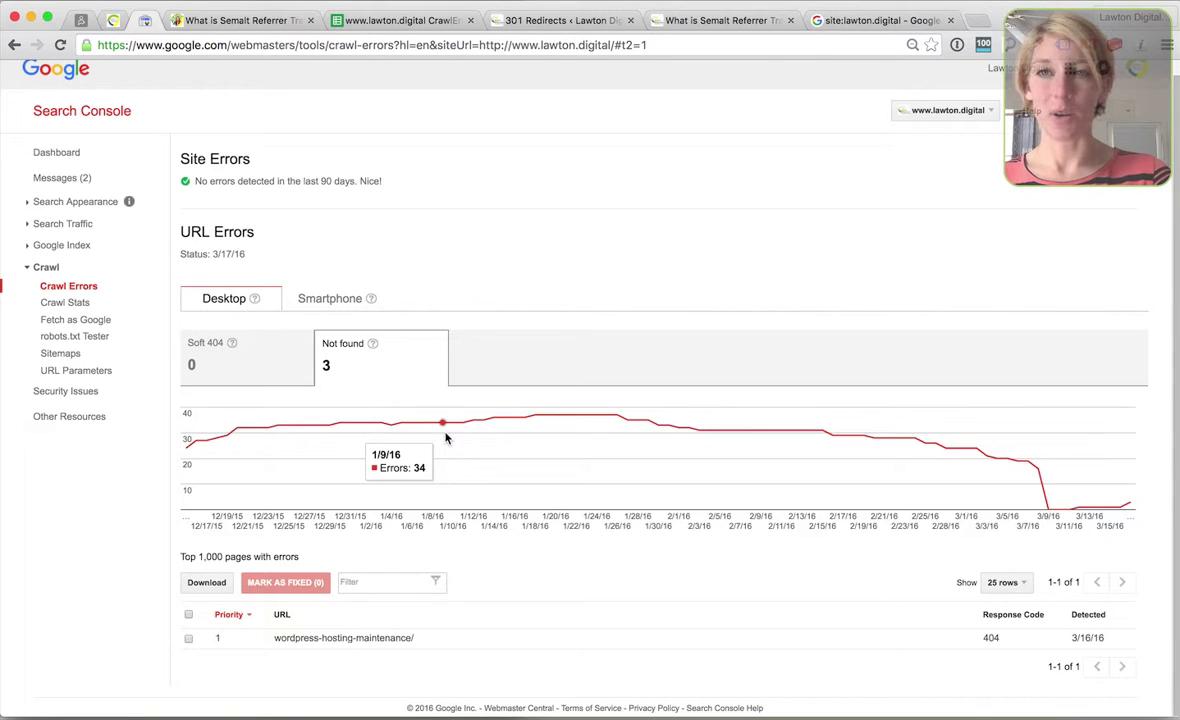
pyautogui.click(207, 584)
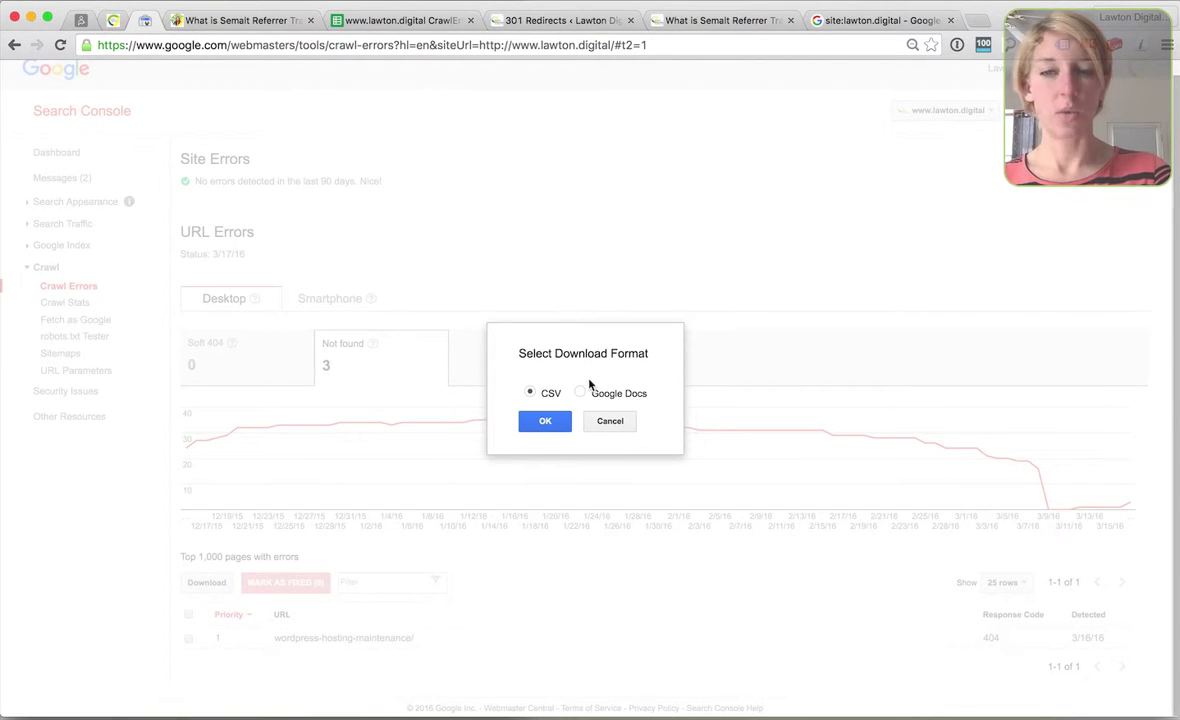
pyautogui.click(616, 425)
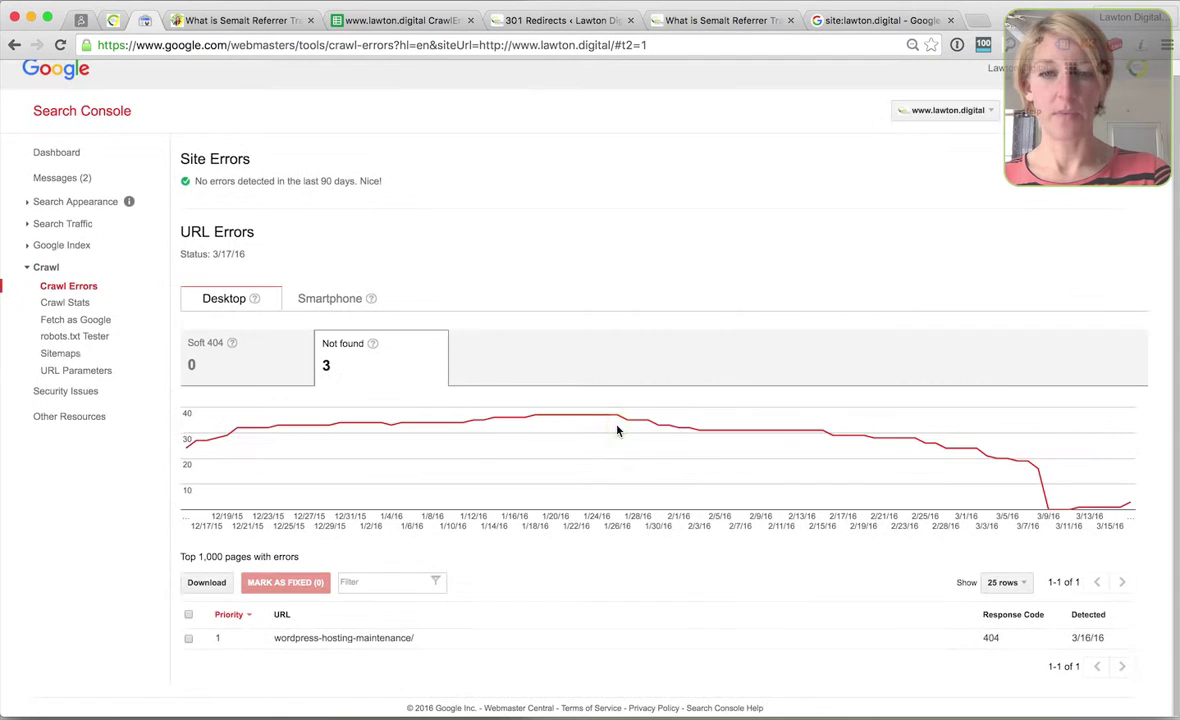
# Step: Auto-fit column A of the CrawlErrors sheet, review the row 8 URL, then move to AdStage
pyautogui.click(410, 21)
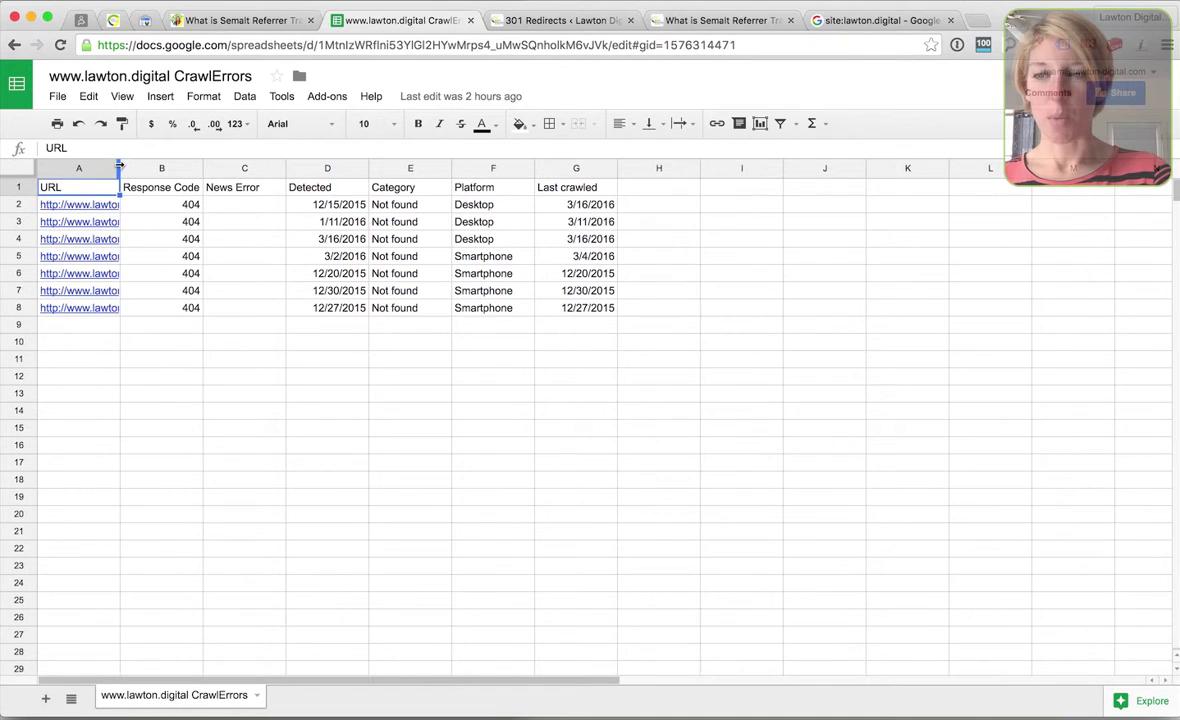
pyautogui.doubleClick(119, 166)
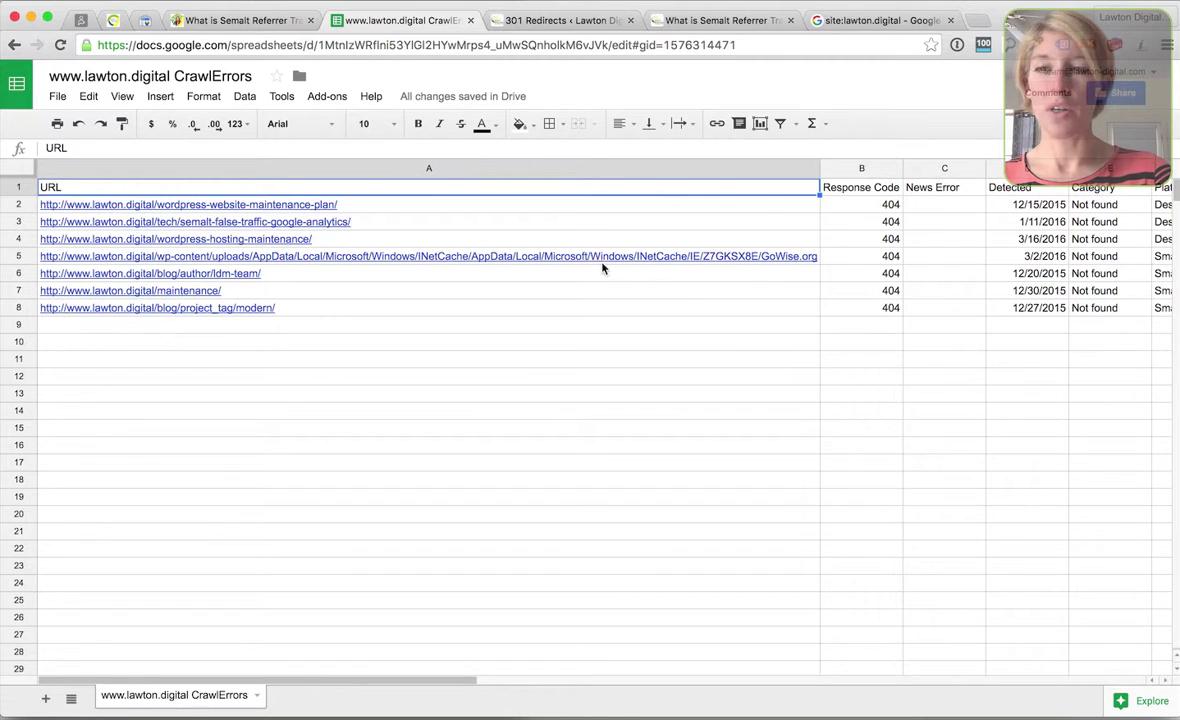
pyautogui.click(667, 359)
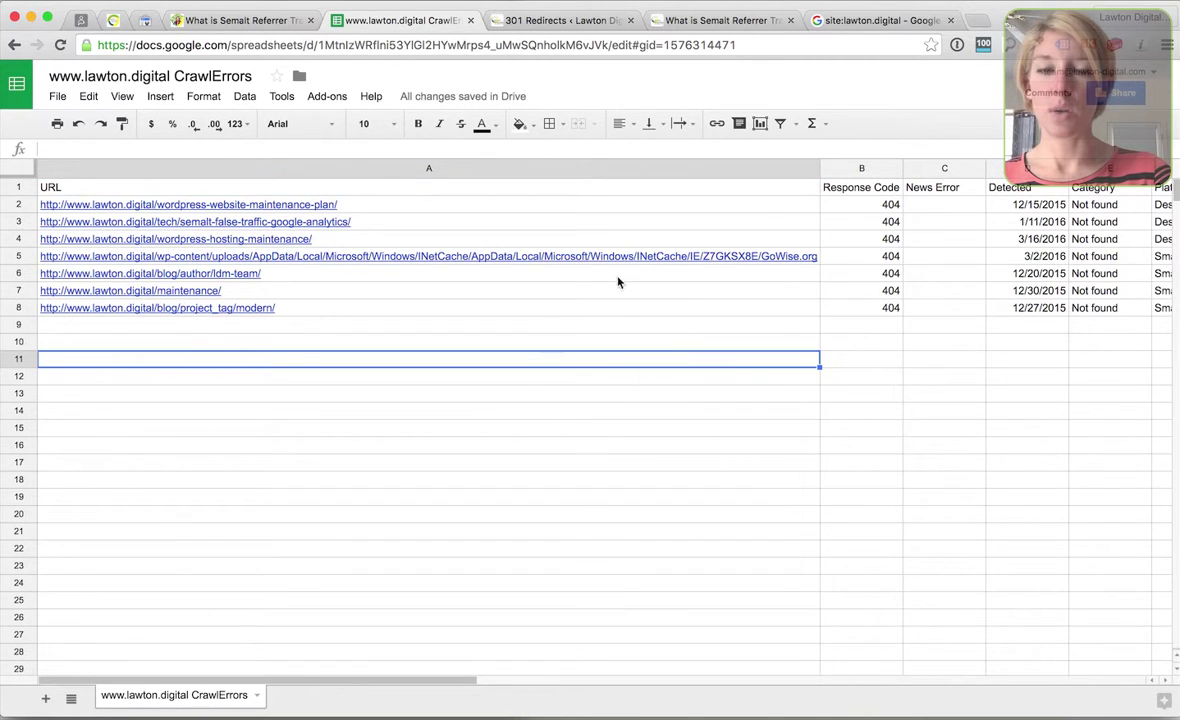
pyautogui.click(612, 310)
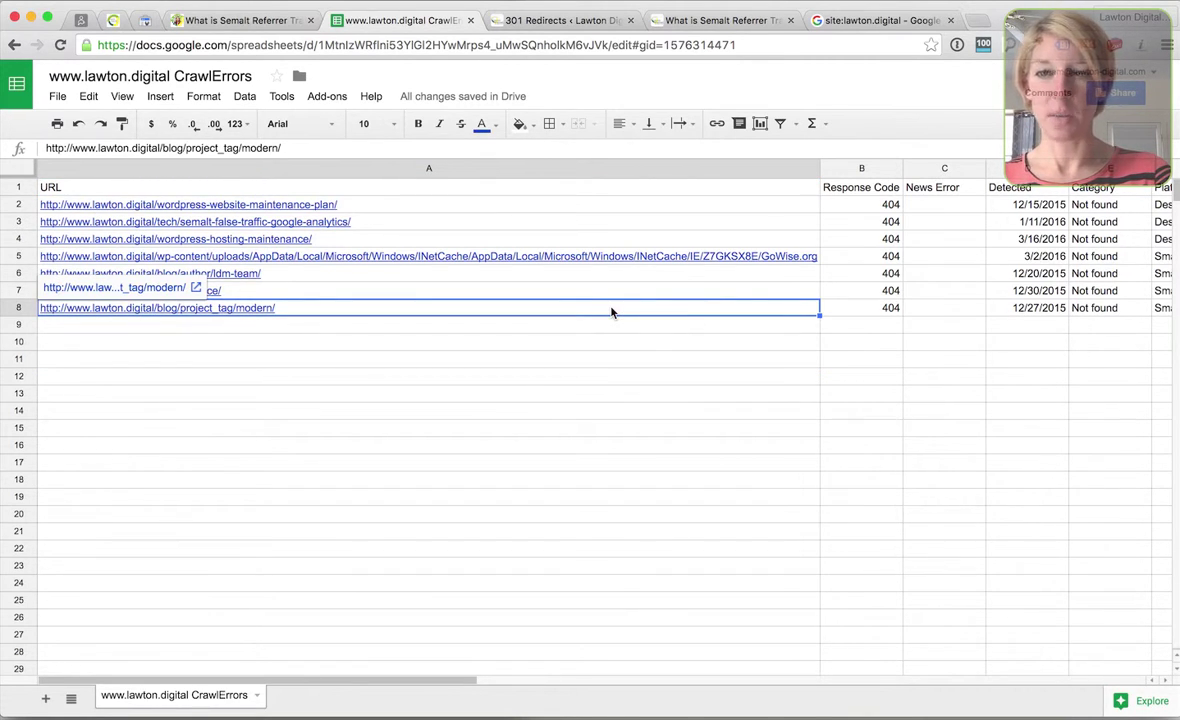
pyautogui.hscroll(10, 612, 312)
pyautogui.hscroll(-10, 612, 312)
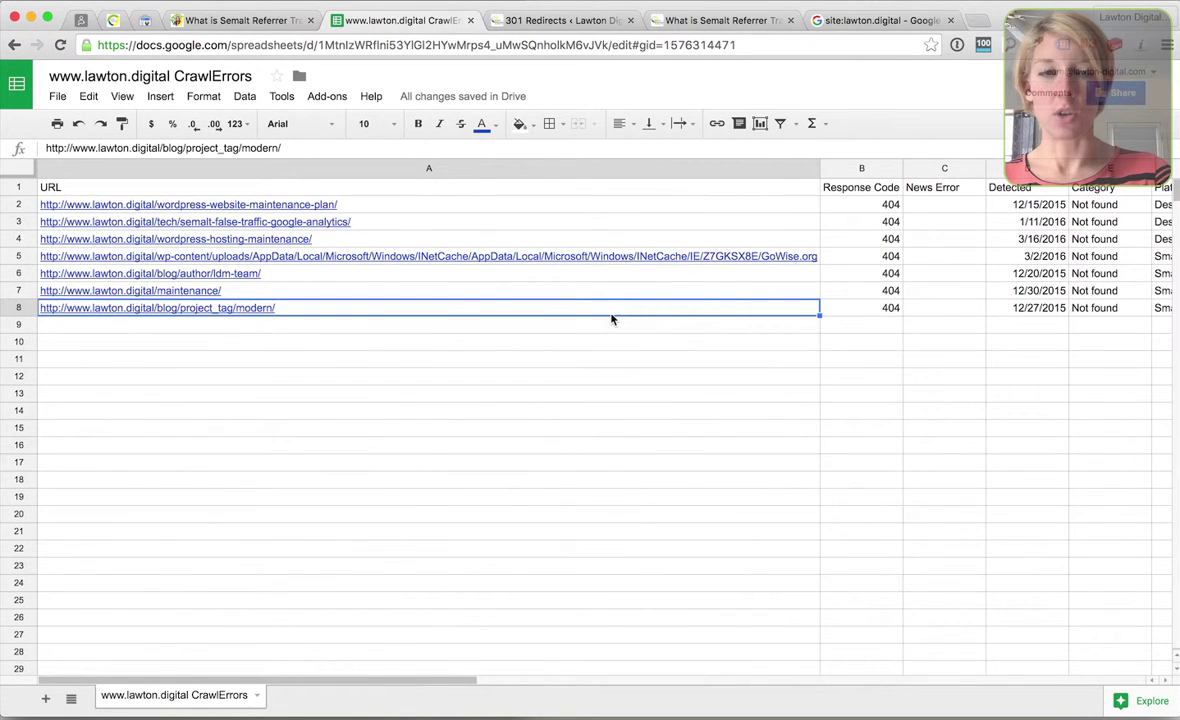
pyautogui.hscroll(5, 612, 319)
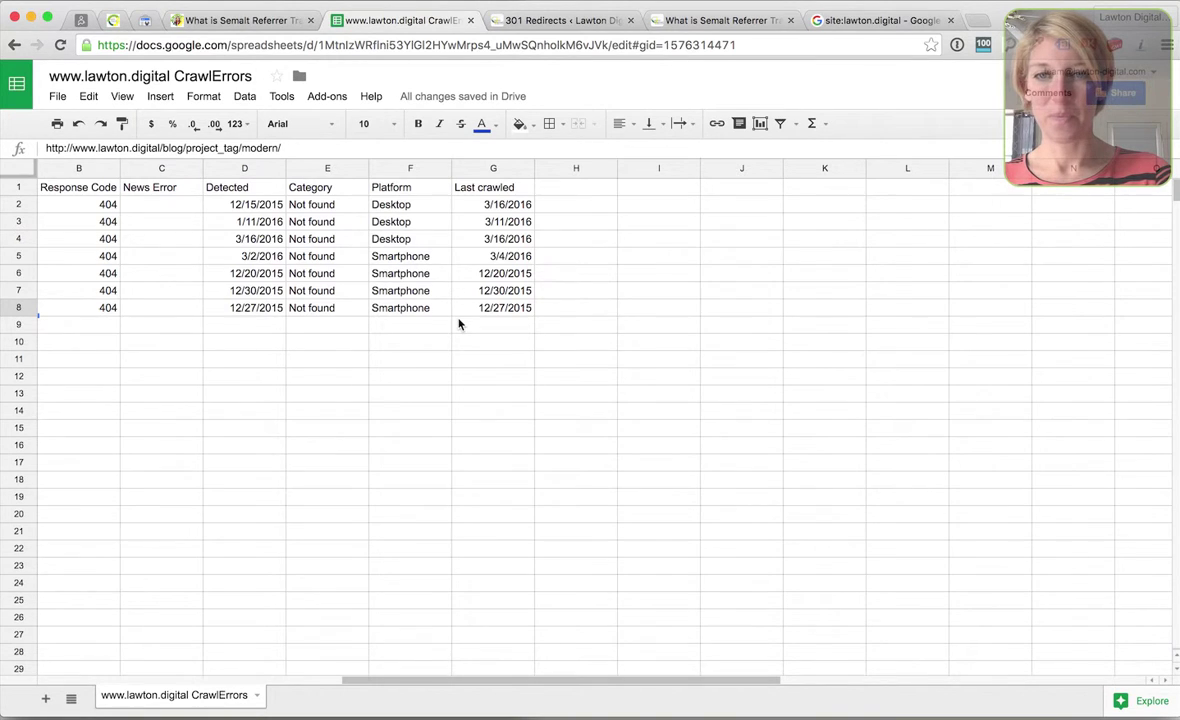
pyautogui.hscroll(-5, 461, 324)
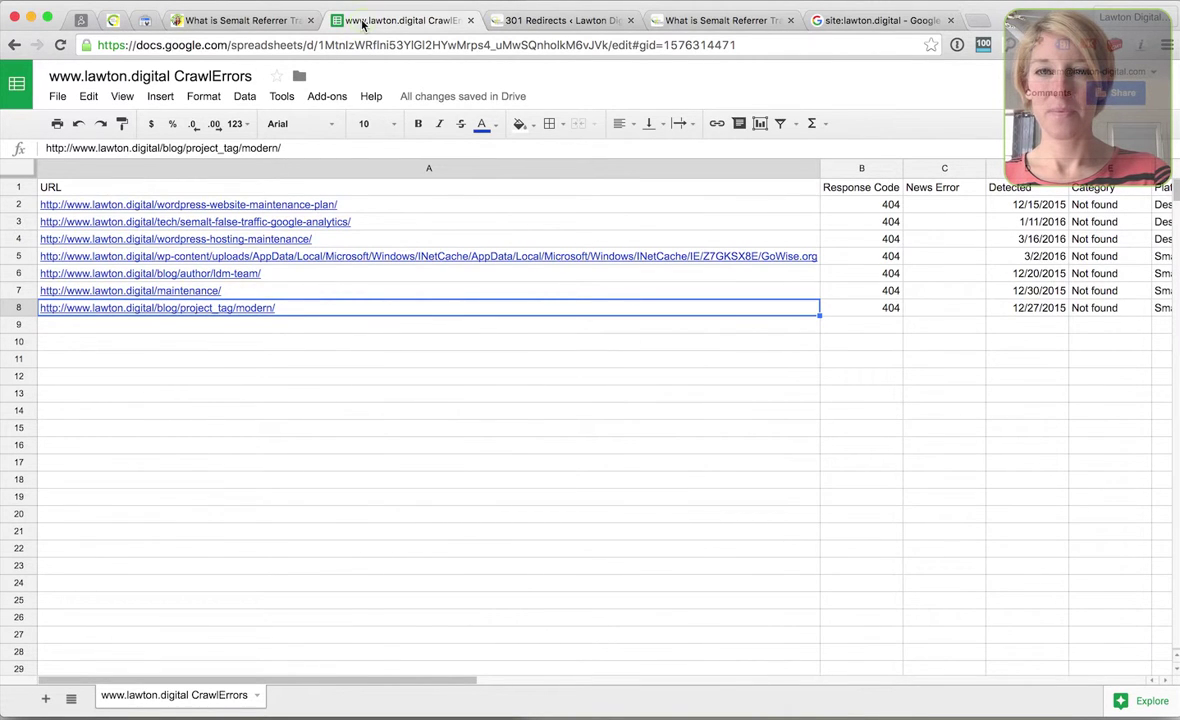
pyautogui.click(229, 28)
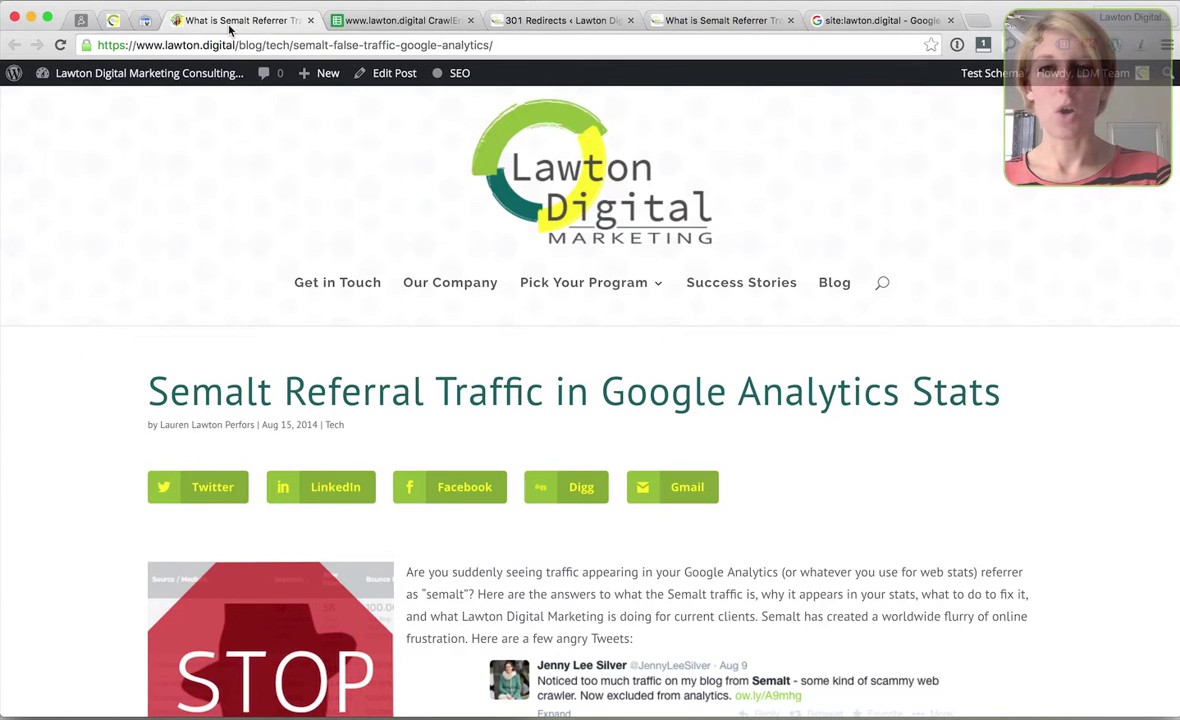
pyautogui.click(80, 21)
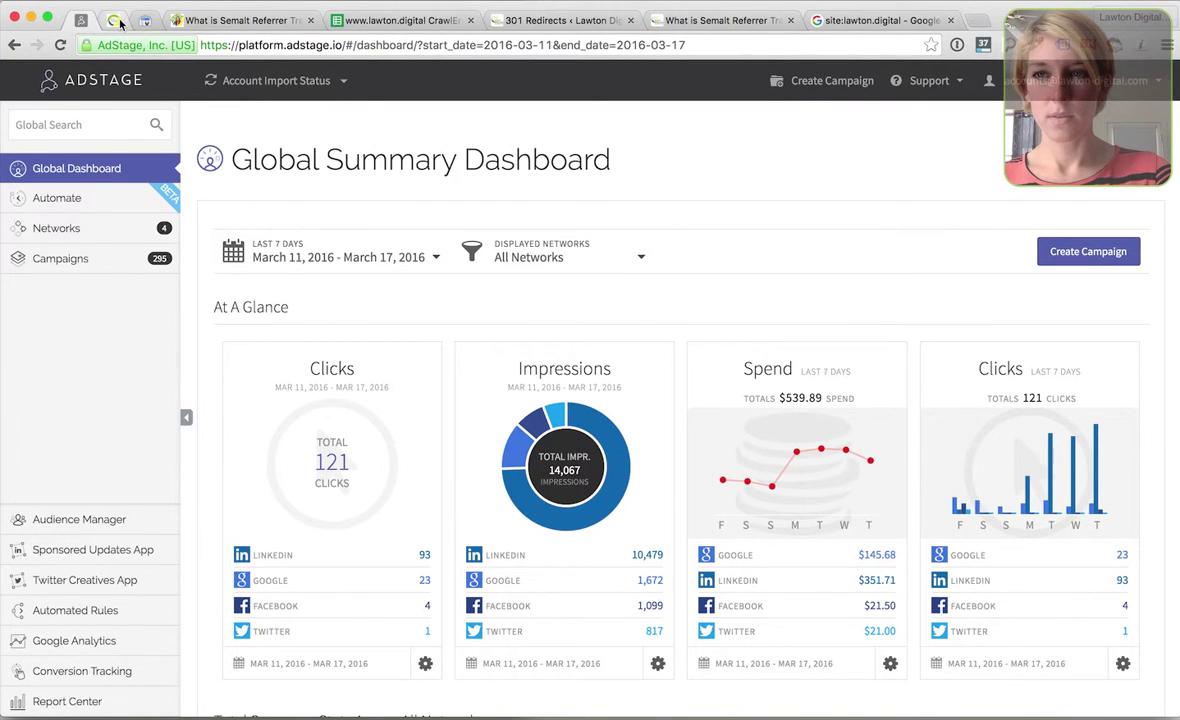
# Step: In Raven Tools, dismiss the CRM shortcuts list and open the Site Auditor's Visibility report
pyautogui.click(112, 21)
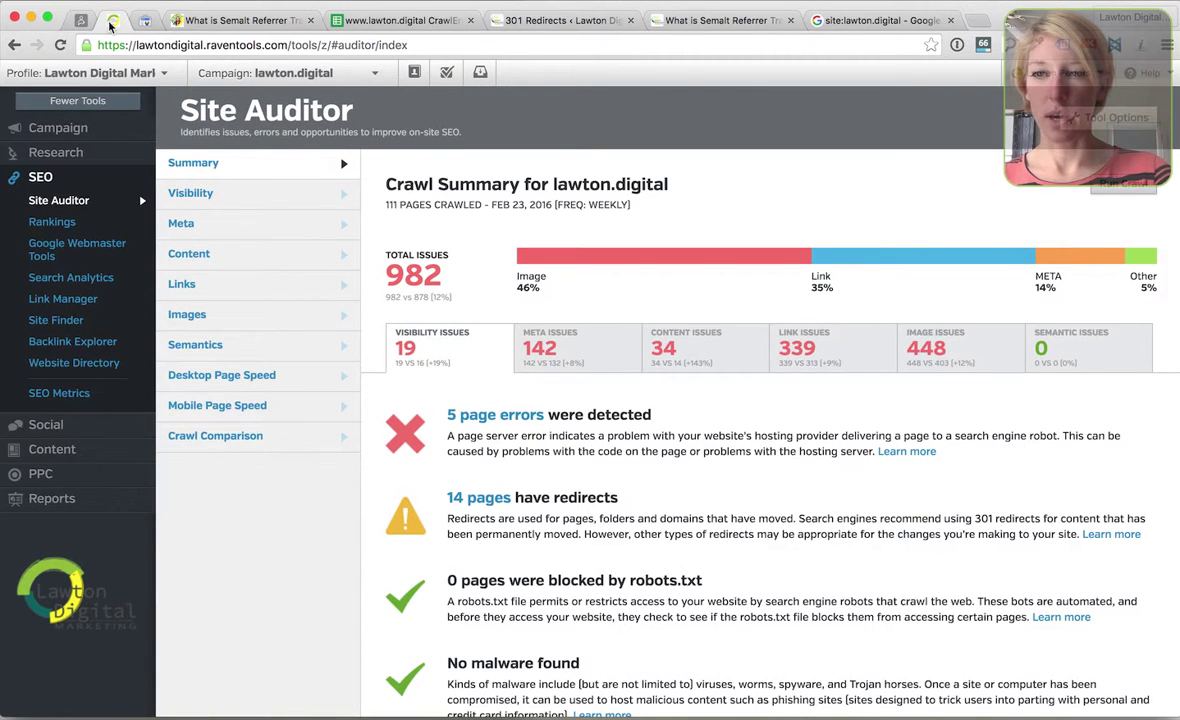
pyautogui.click(414, 72)
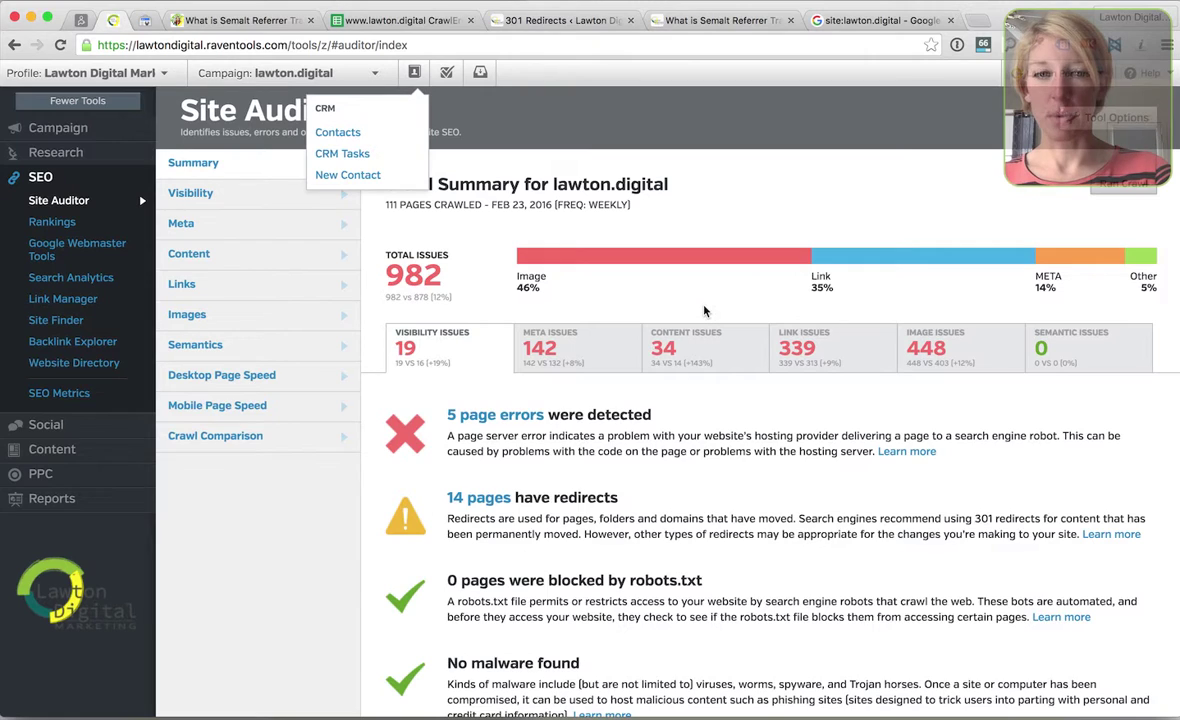
pyautogui.click(694, 176)
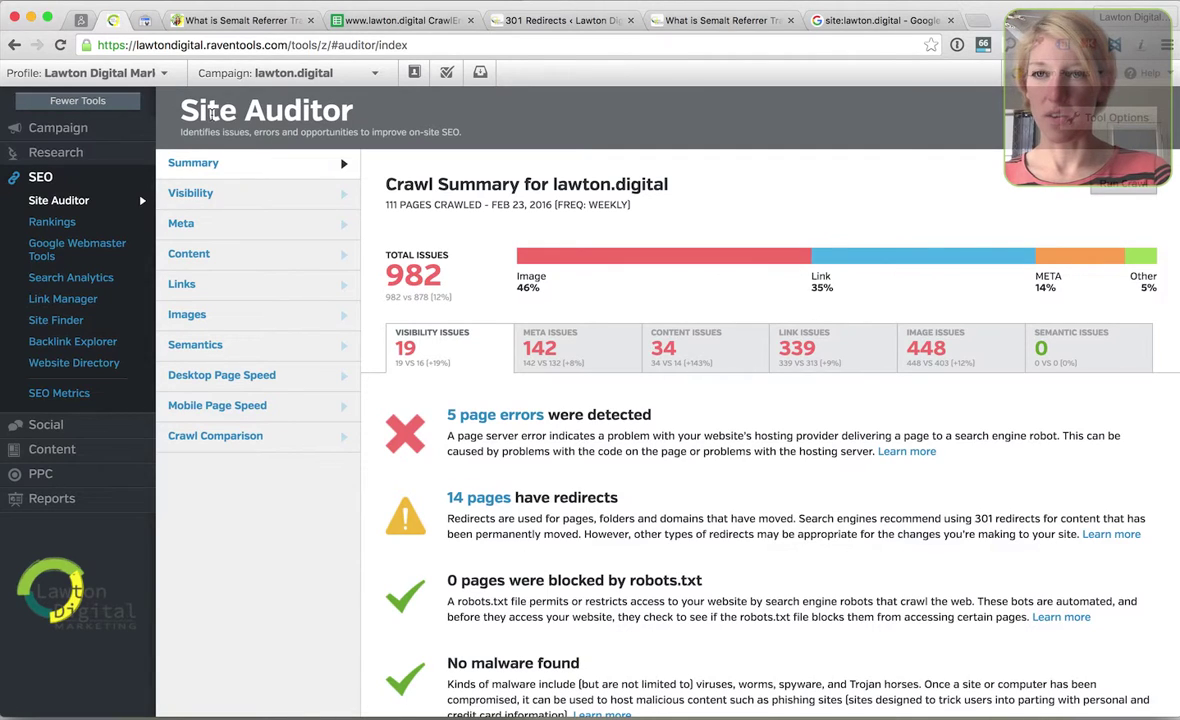
pyautogui.moveTo(163, 106); pyautogui.dragTo(238, 110)
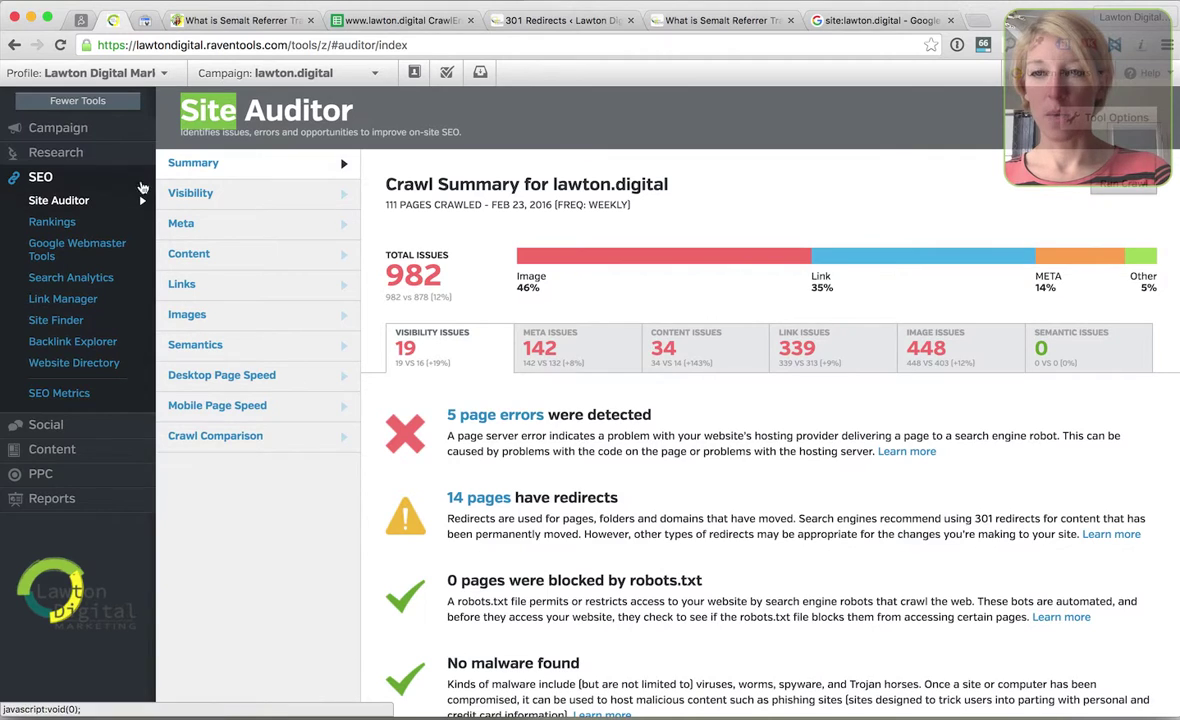
pyautogui.click(195, 196)
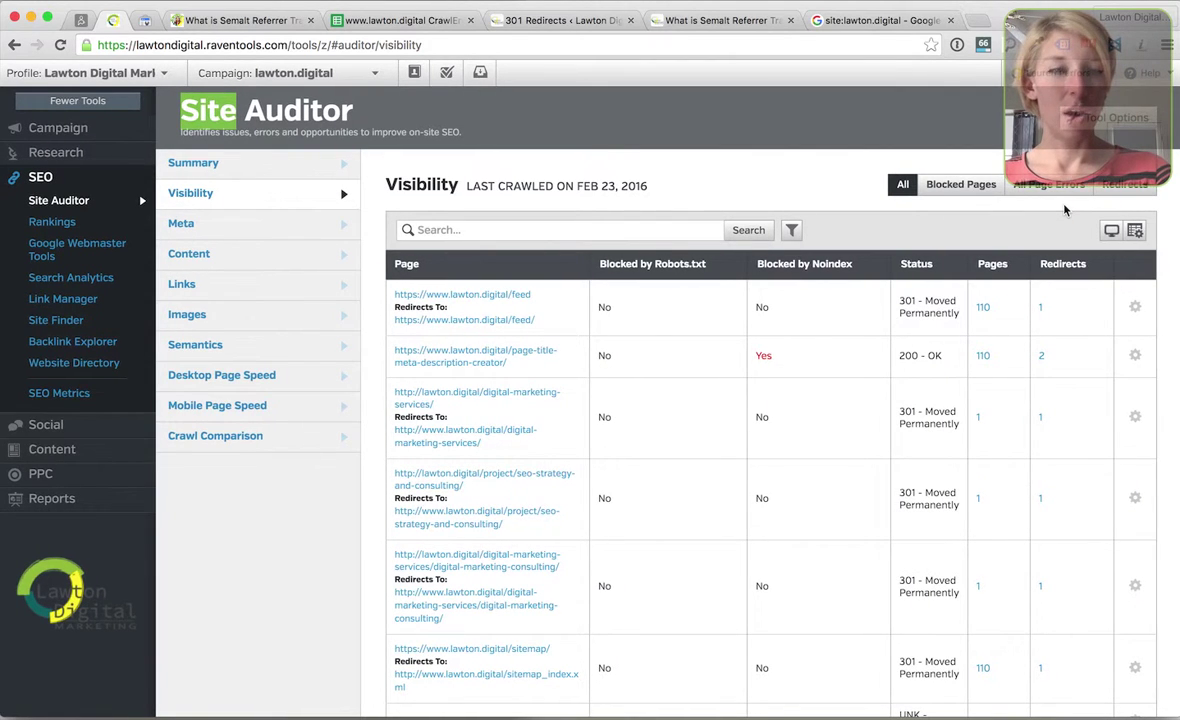
# Step: Filter the Visibility table to All Page Errors and highlight the first 404 page's address
pyautogui.click(1039, 188)
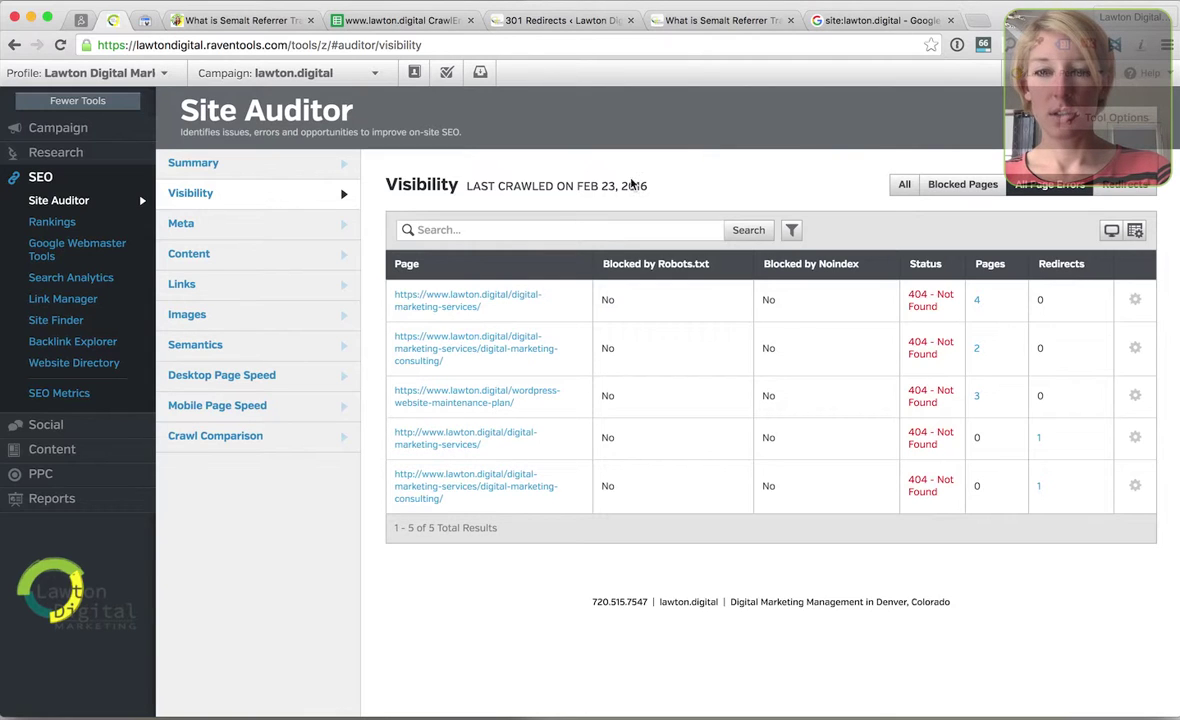
pyautogui.moveTo(481, 307); pyautogui.dragTo(386, 297)
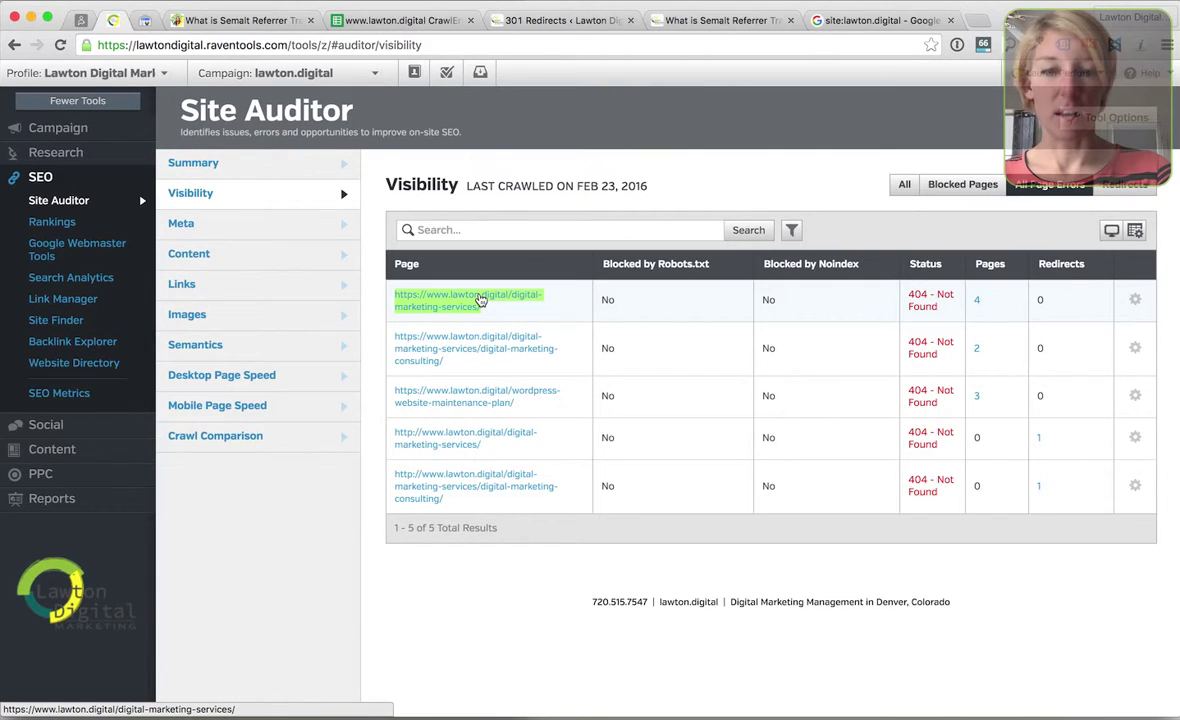
# Step: Test-open the first 404 URL, the digital-marketing page, then close the test tab
pyautogui.click(481, 300)
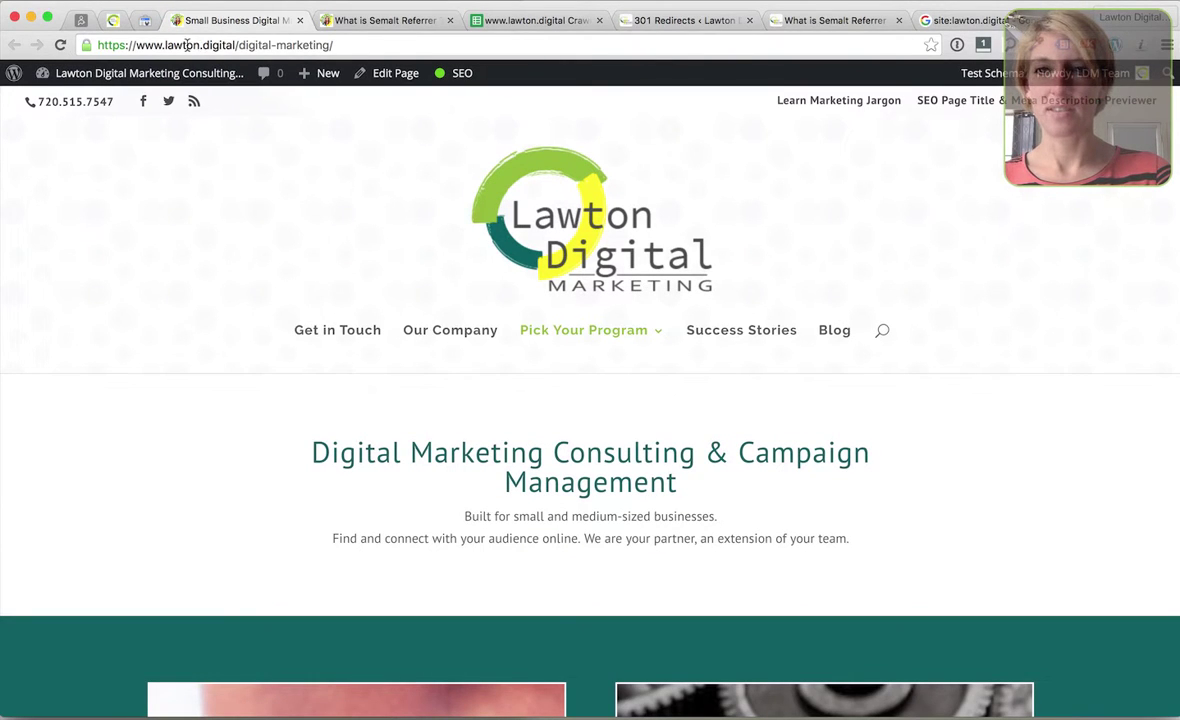
pyautogui.moveTo(136, 45); pyautogui.dragTo(333, 45)
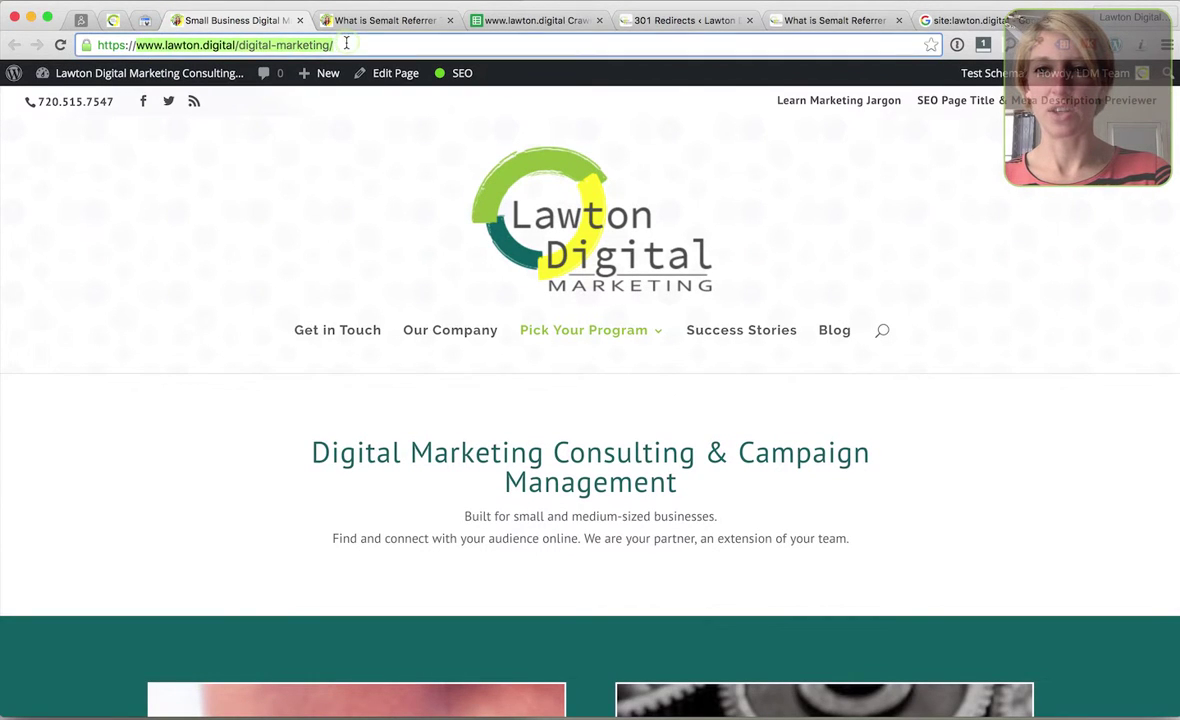
pyautogui.click(114, 20)
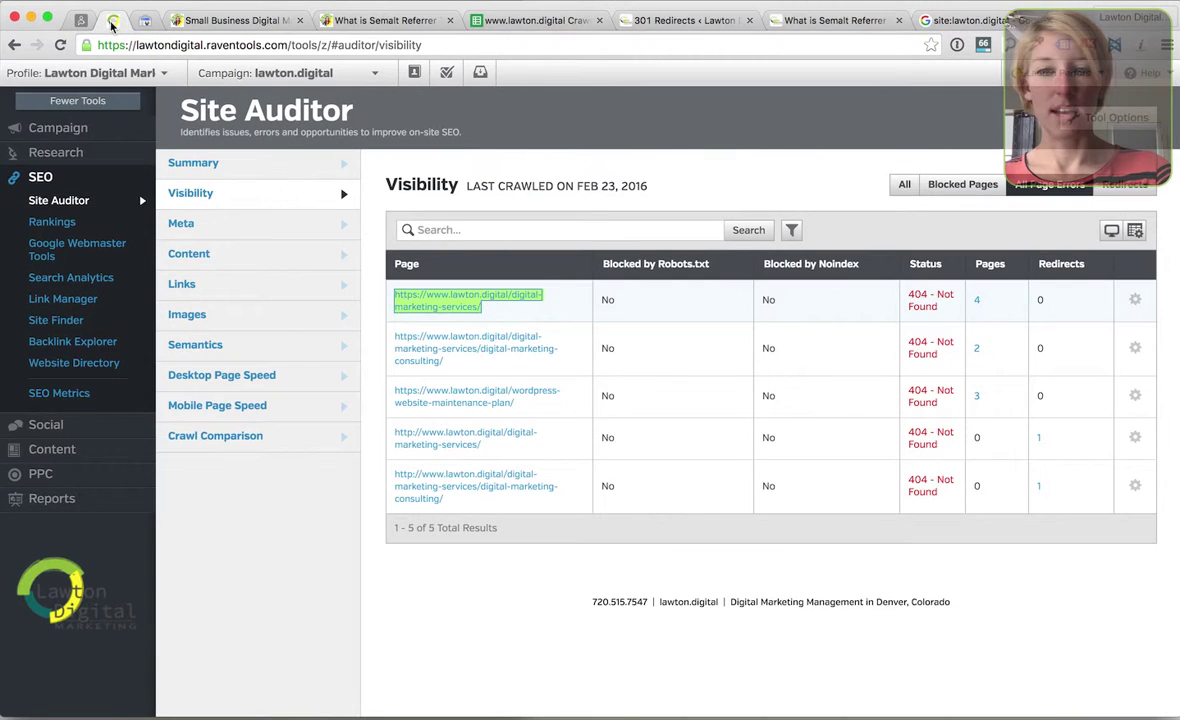
pyautogui.click(576, 298)
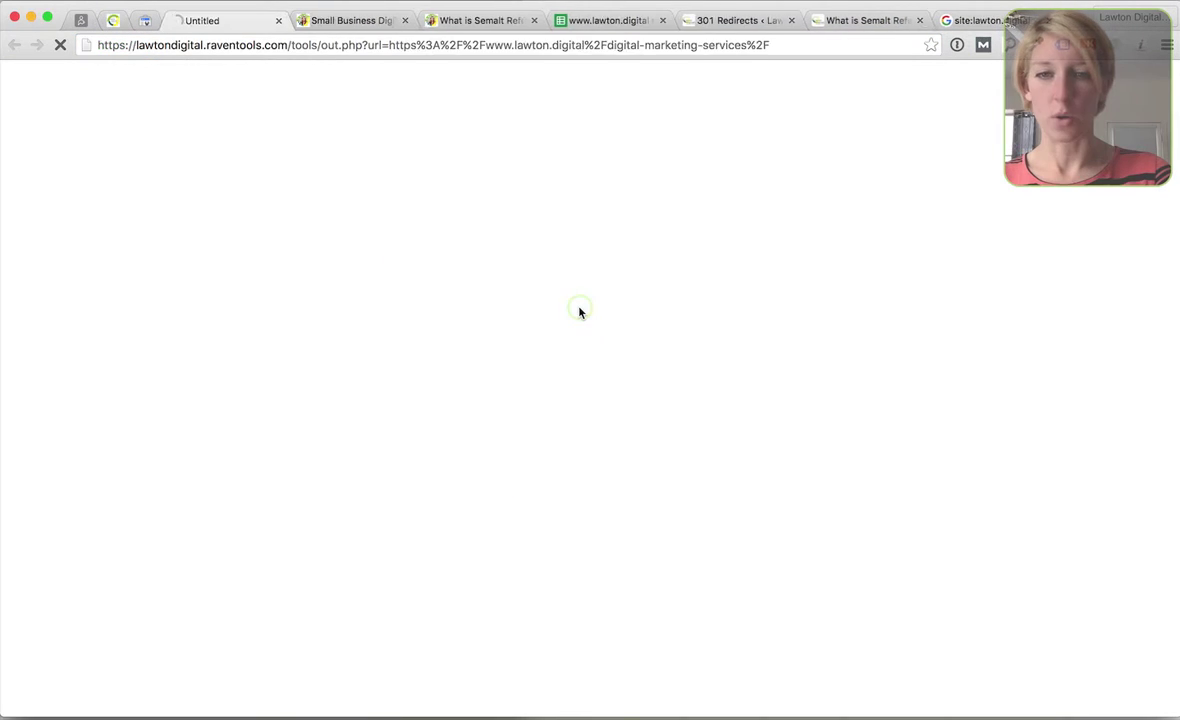
pyautogui.click(280, 21)
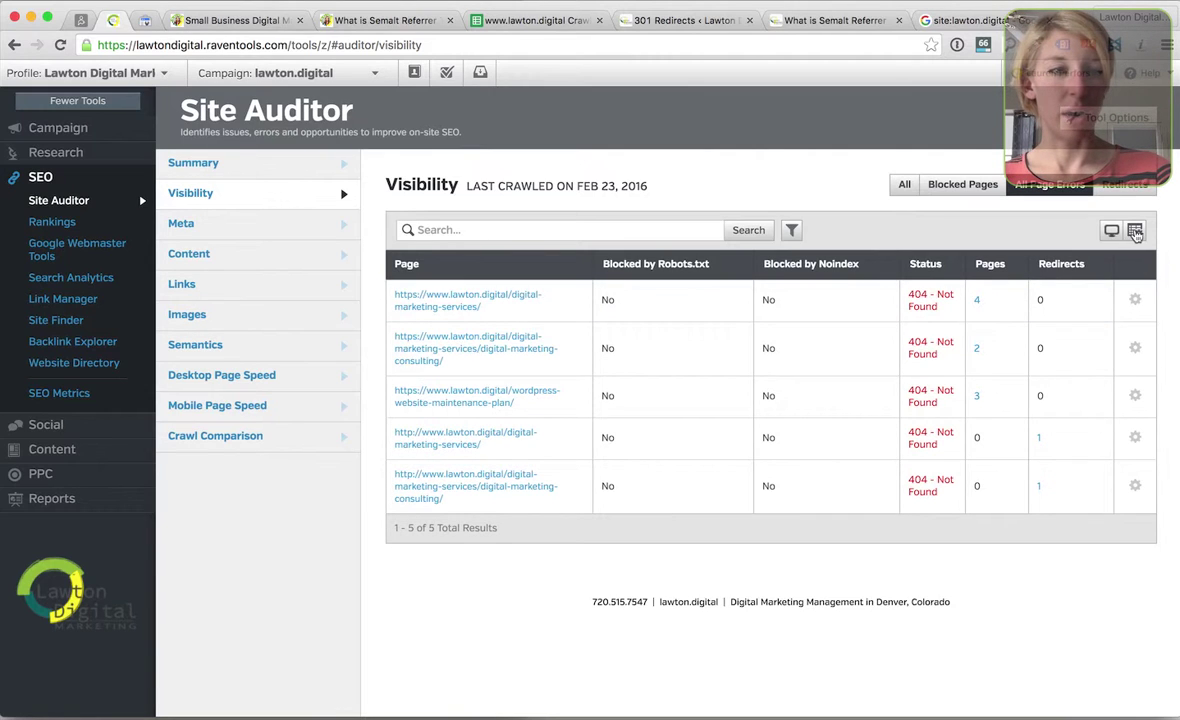
# Step: Save the five-row 404 Visibility table to PDF, view it in Preview, then close it
pyautogui.click(1136, 232)
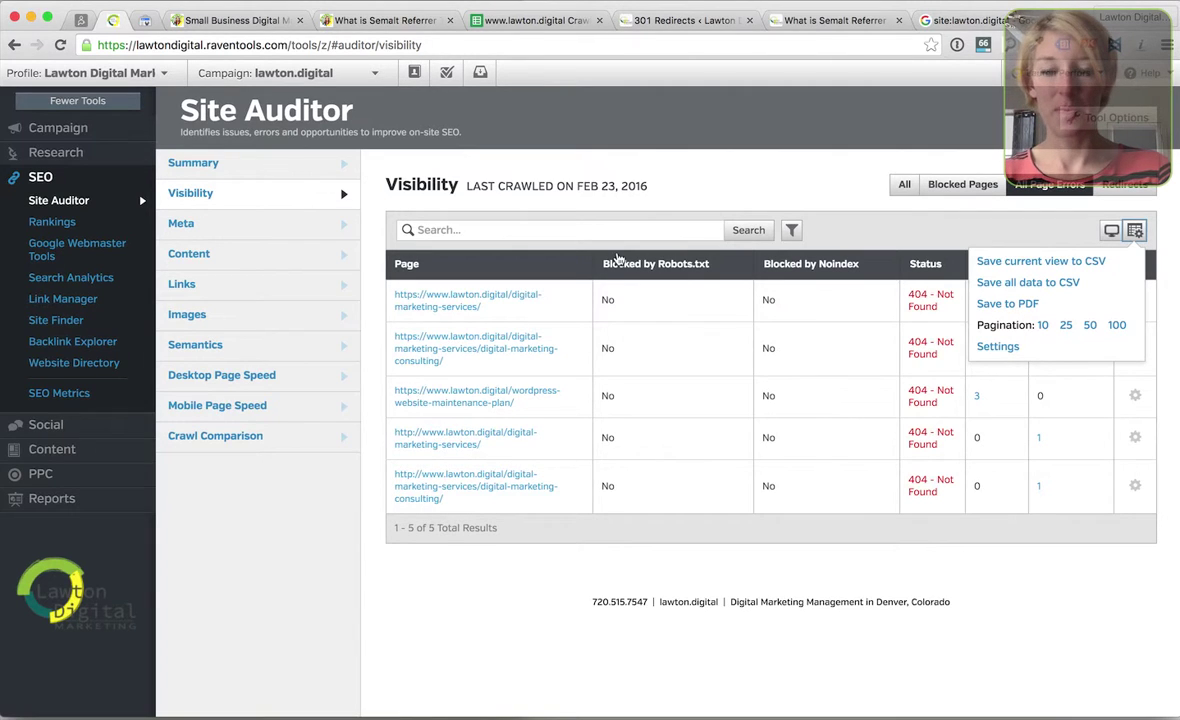
pyautogui.press('super+Tab')
pyautogui.press('super+Tab')
pyautogui.press('super+Tab')
pyautogui.press('super+Tab')
pyautogui.press('super+shift+Tab')
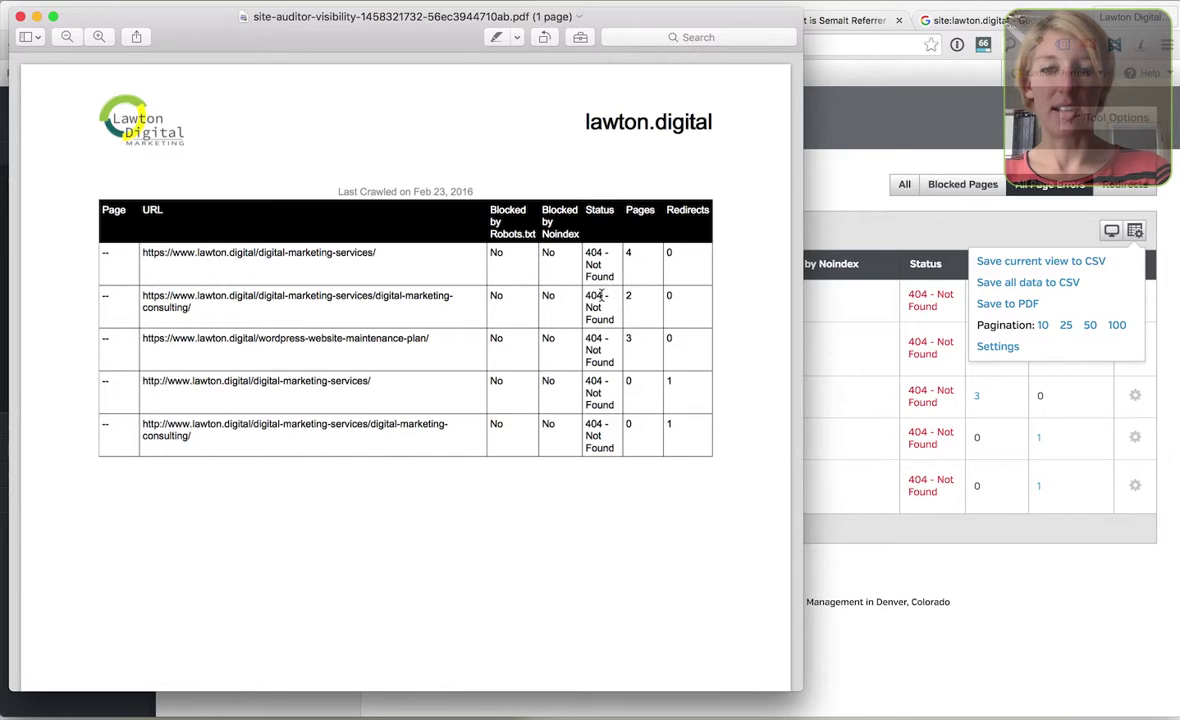
pyautogui.click(20, 18)
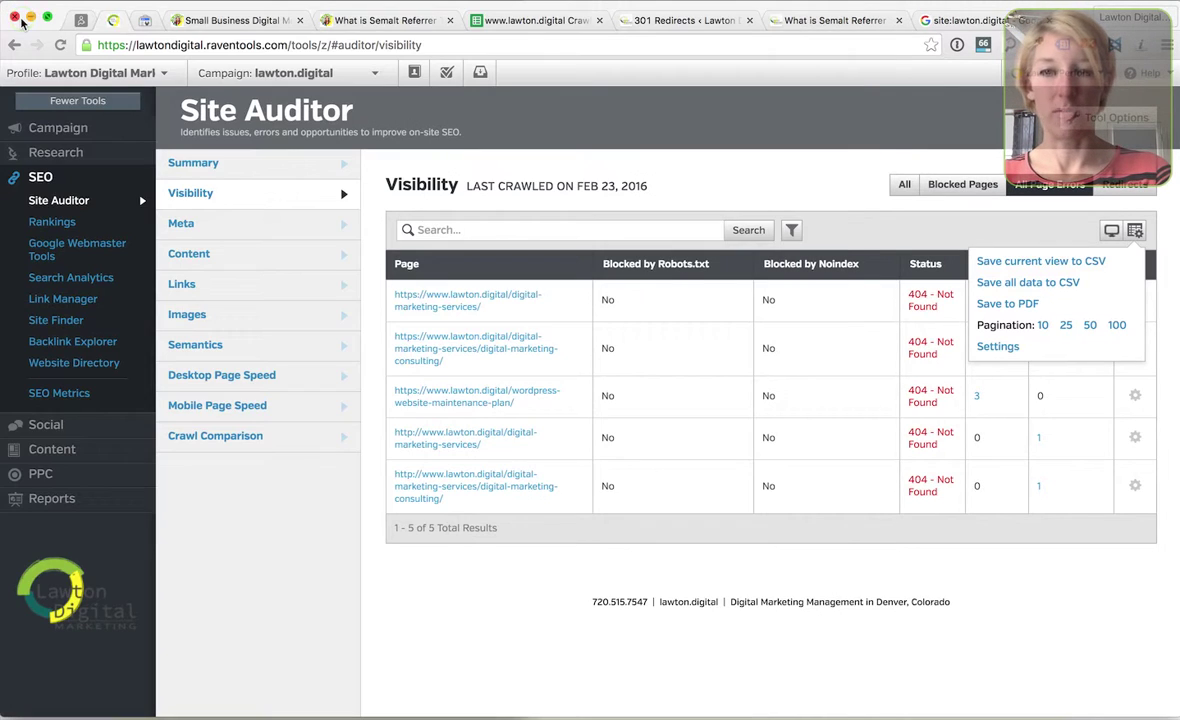
pyautogui.click(705, 155)
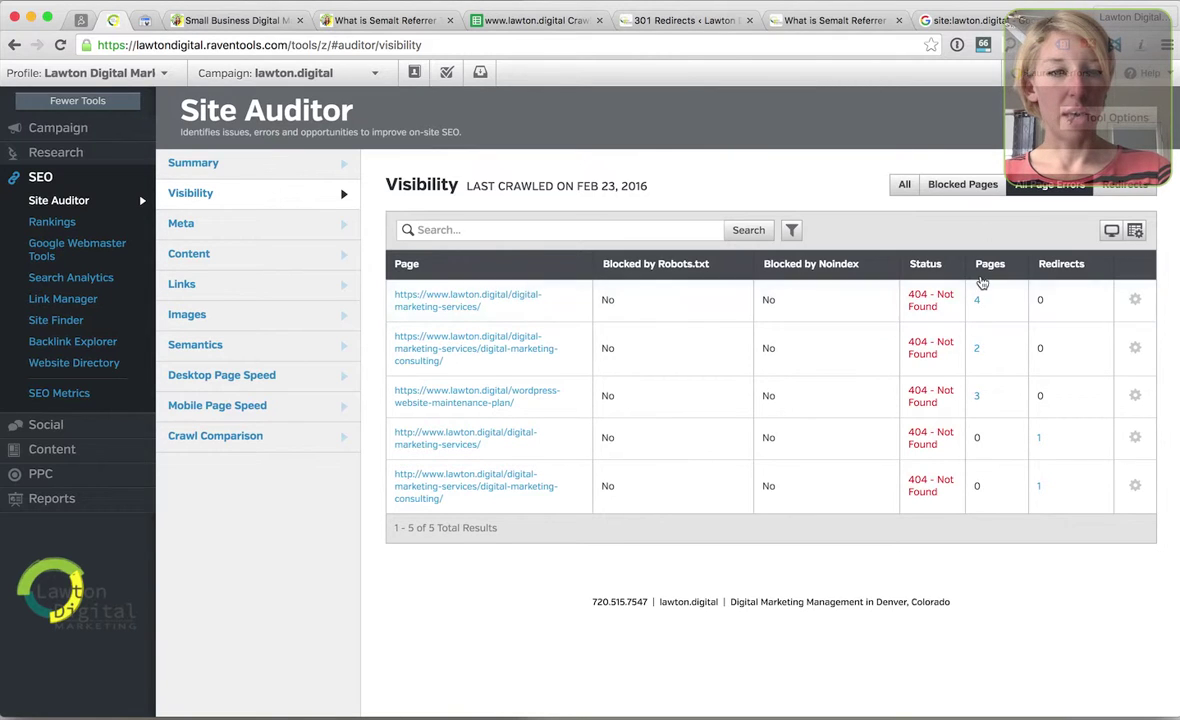
# Step: View the 4 pages linking to the first 404 URL, then return to the Visibility report
pyautogui.click(978, 302)
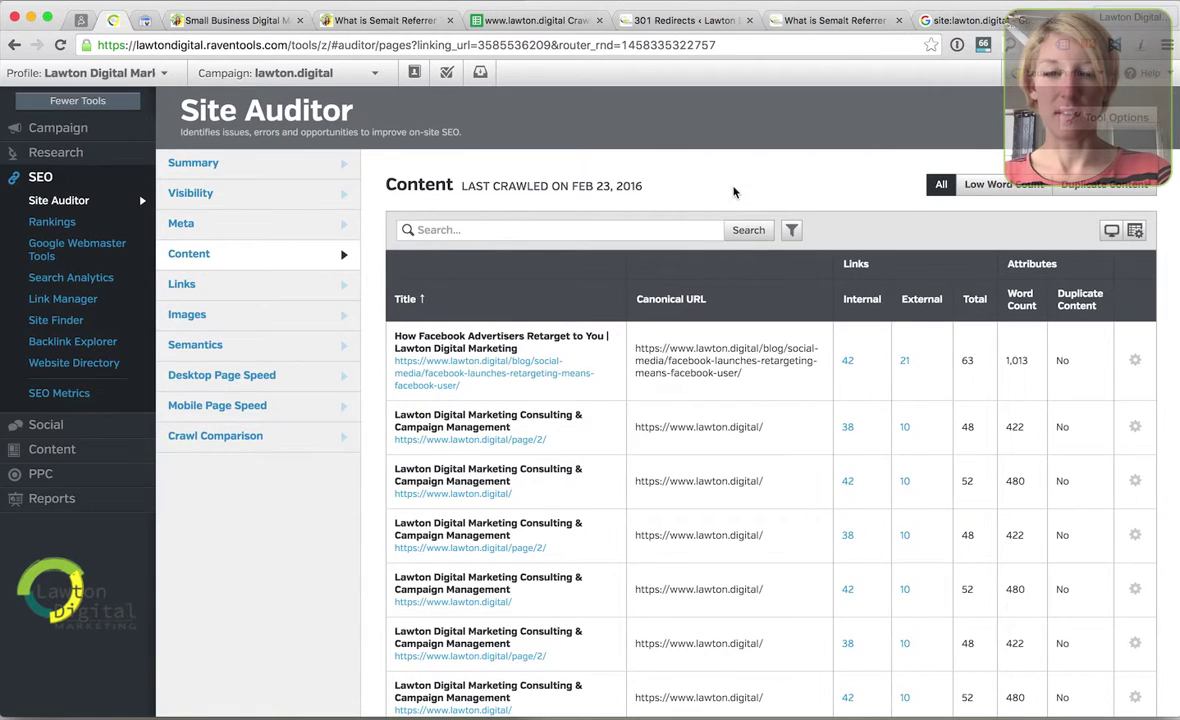
pyautogui.click(178, 194)
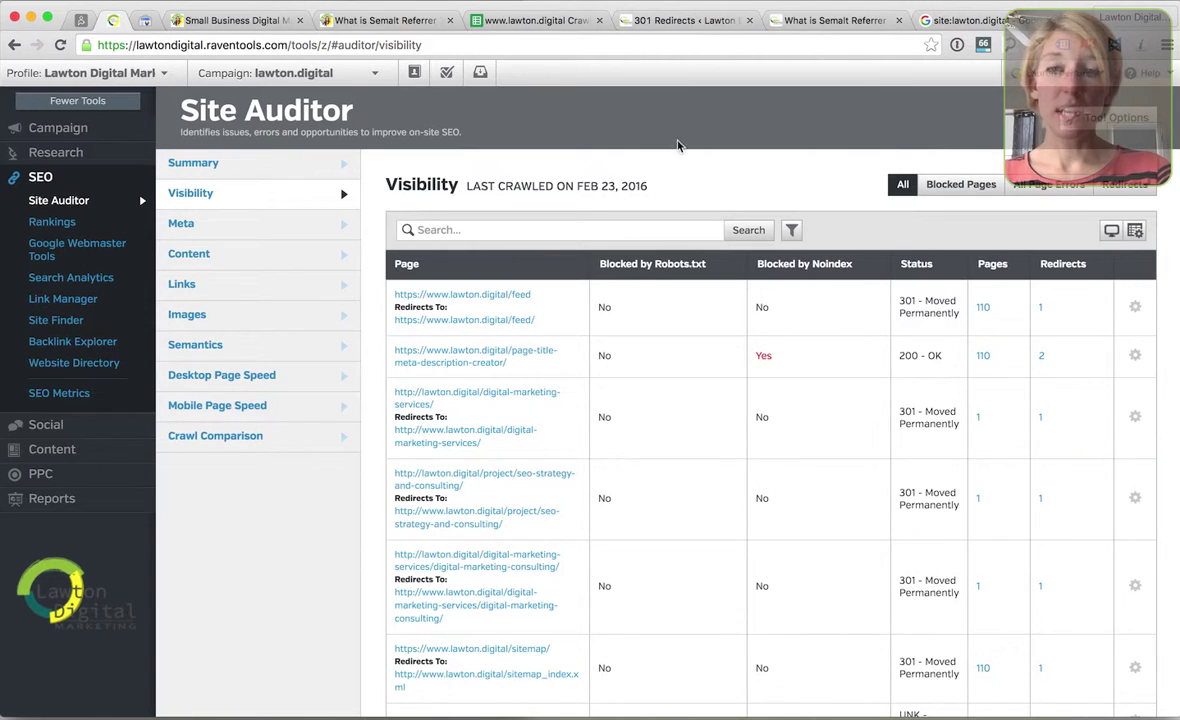
# Step: Compare Search Console with Raven's last-crawled date FEB 23, 2016, then switch to the Evernote note
pyautogui.click(146, 22)
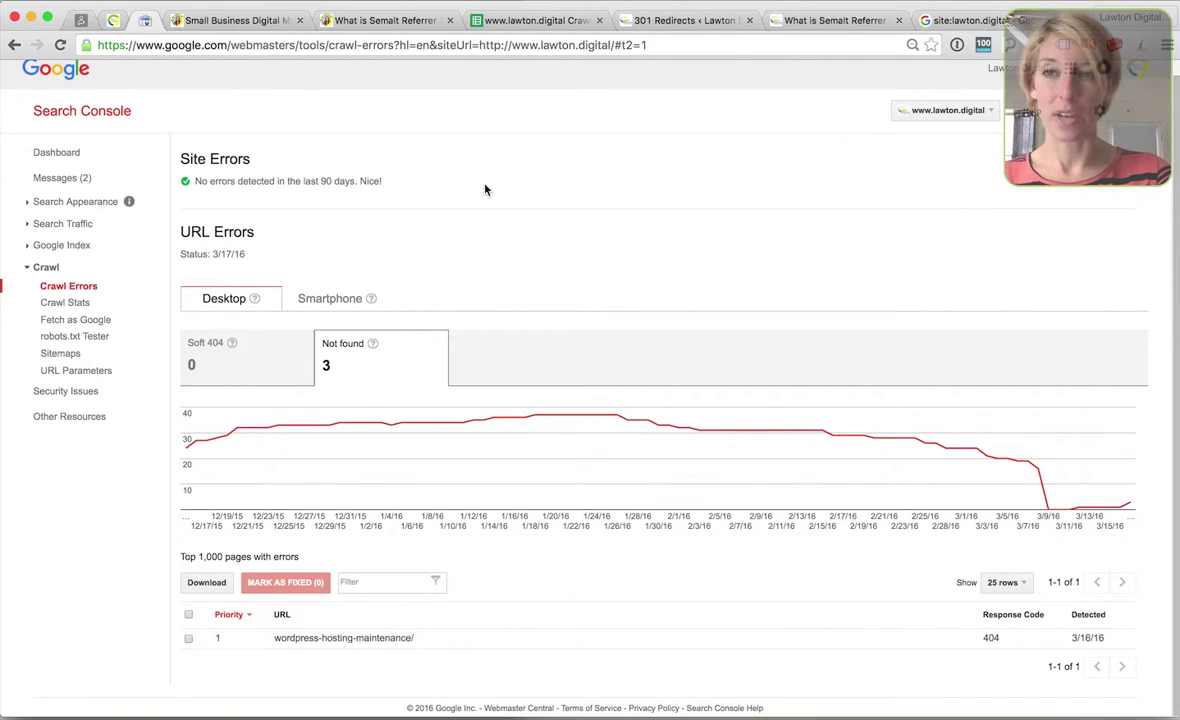
pyautogui.click(115, 20)
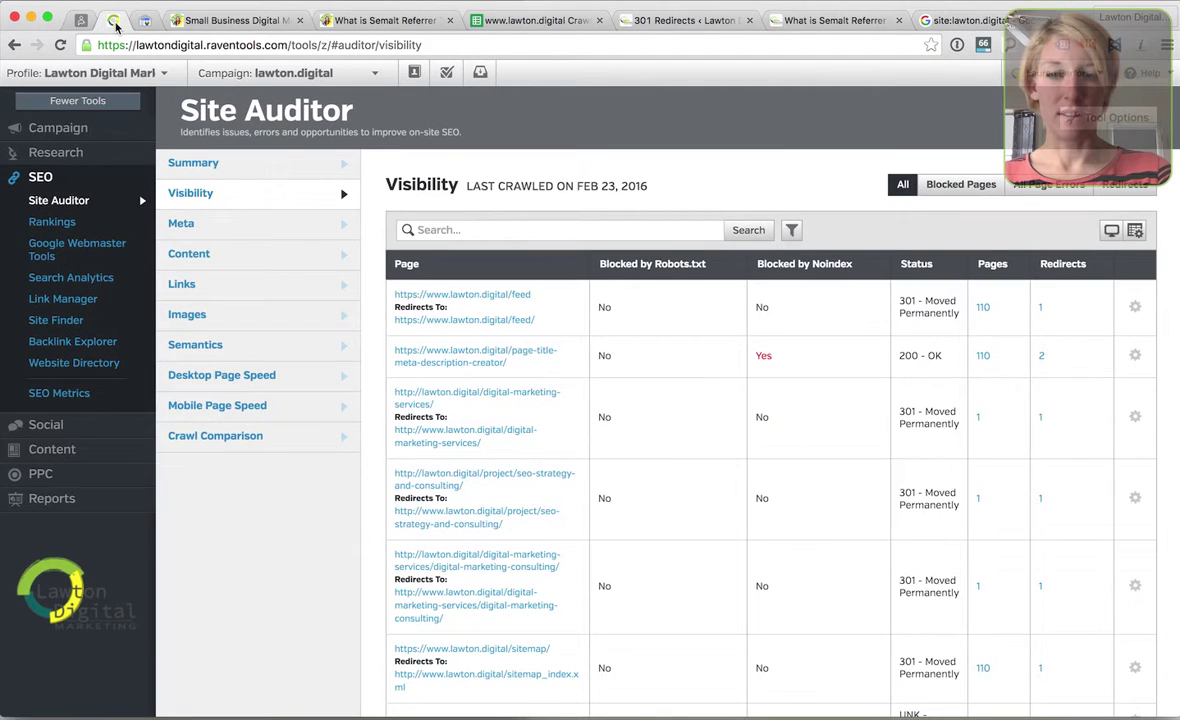
pyautogui.moveTo(575, 186); pyautogui.dragTo(682, 186)
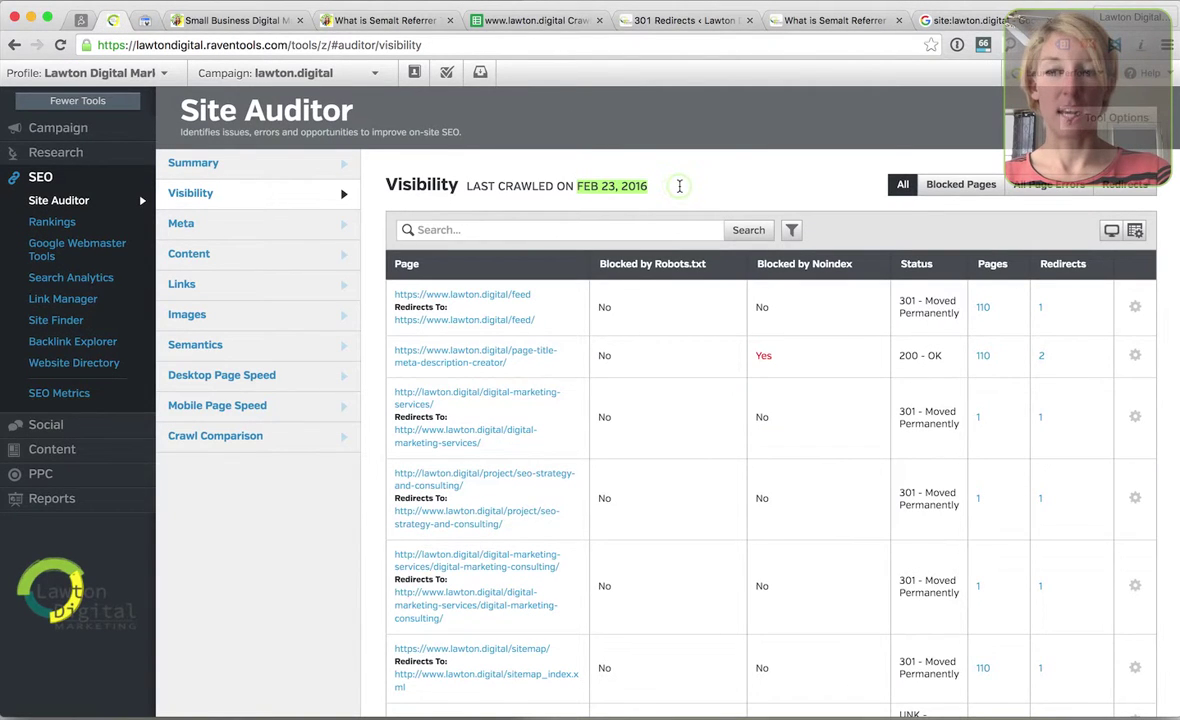
pyautogui.click(682, 186)
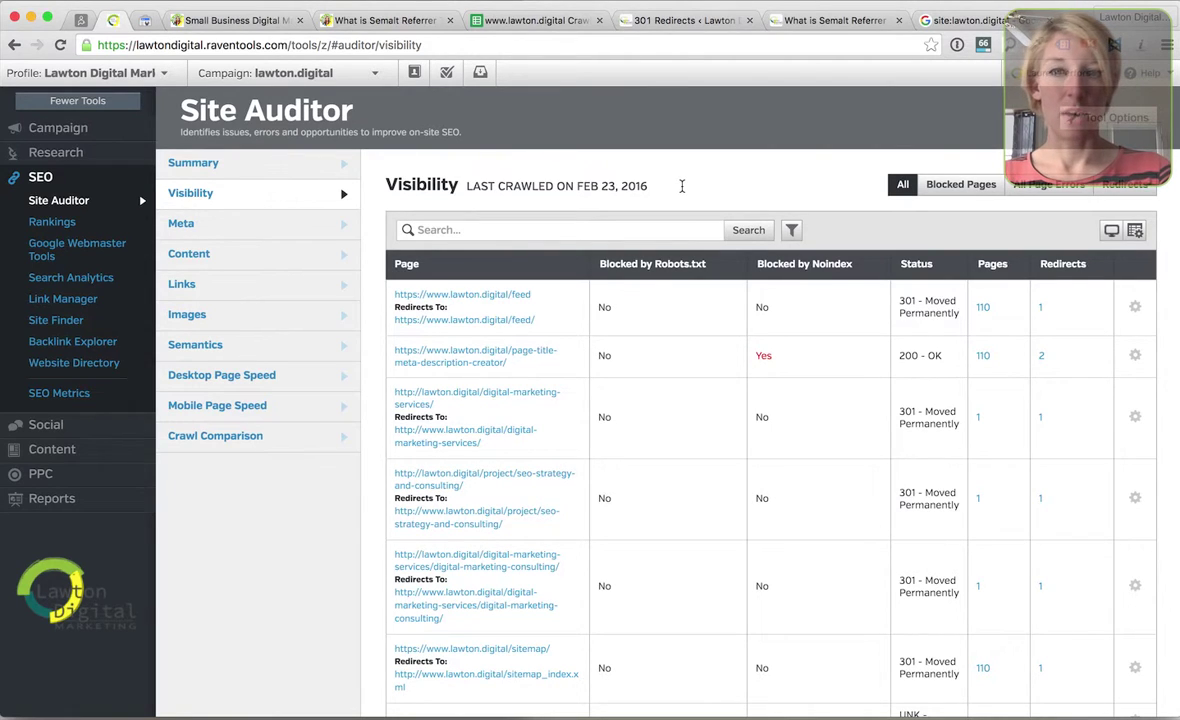
pyautogui.moveTo(575, 185); pyautogui.dragTo(683, 181)
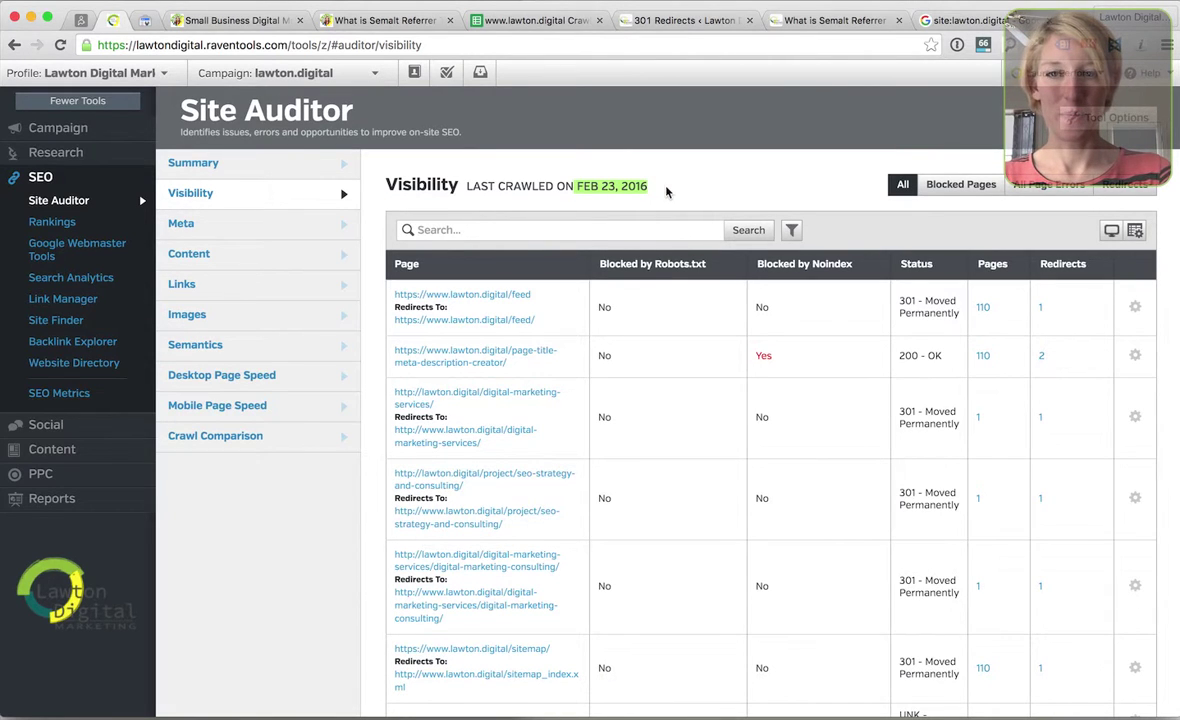
pyautogui.press('super+Tab')
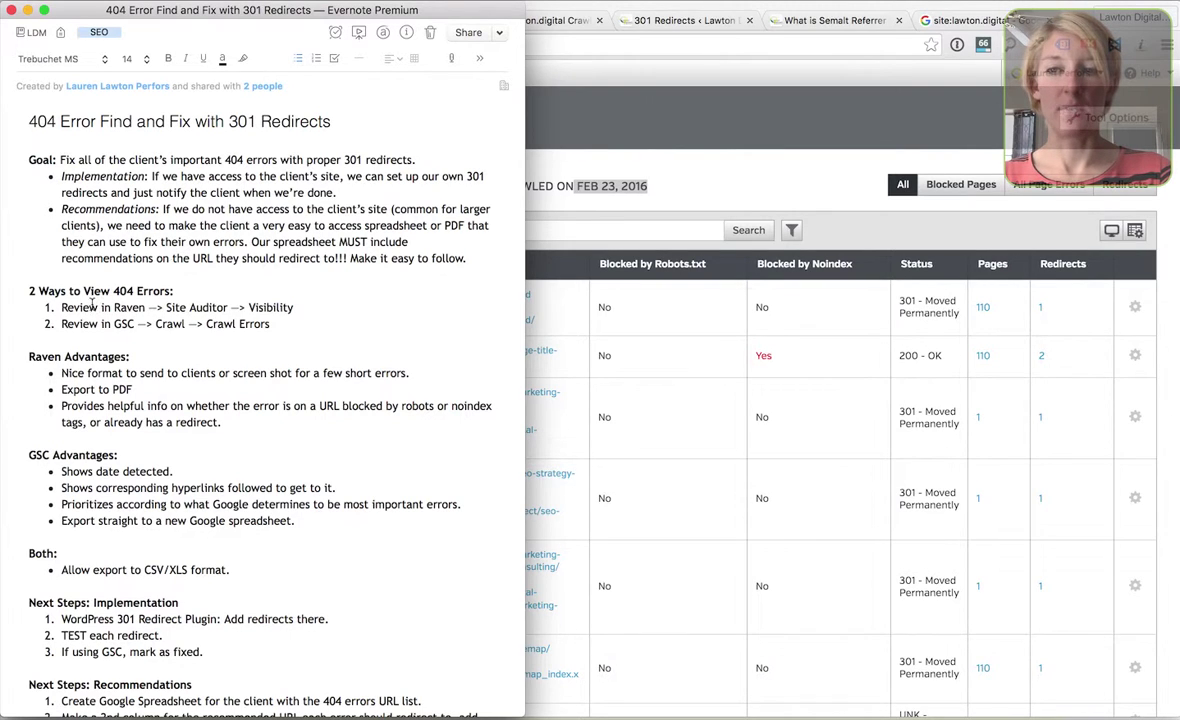
pyautogui.moveTo(88, 287); pyautogui.dragTo(173, 290)
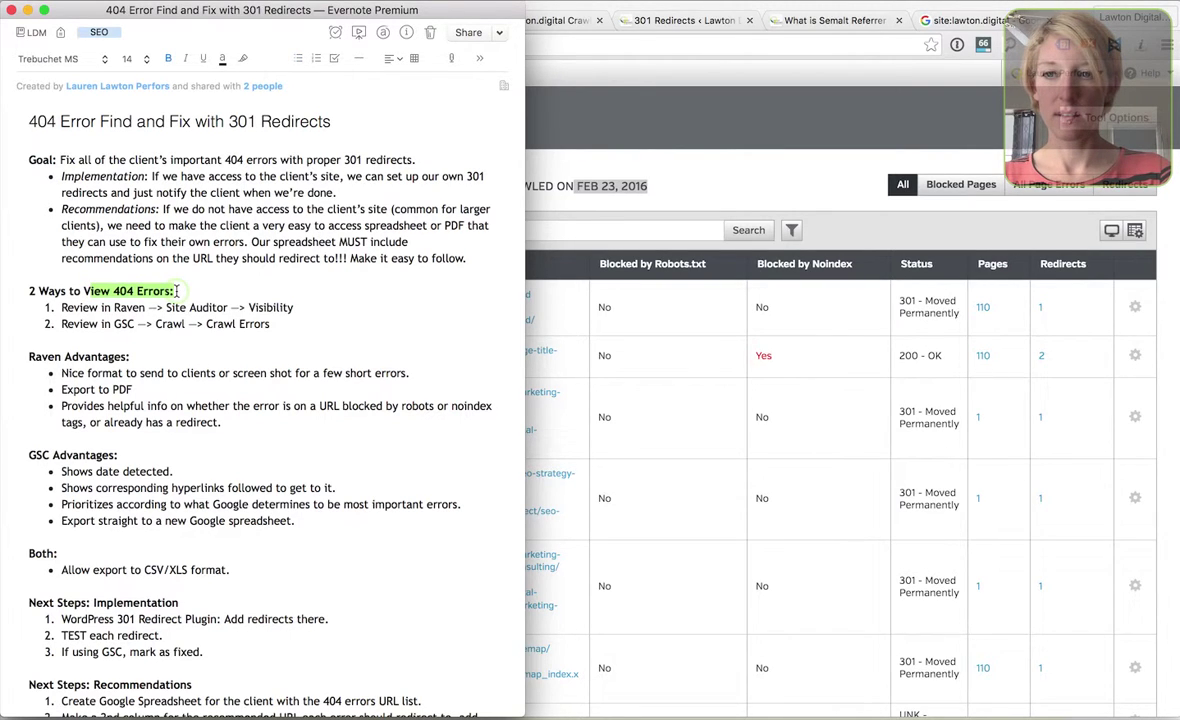
pyautogui.moveTo(61, 307); pyautogui.dragTo(298, 307)
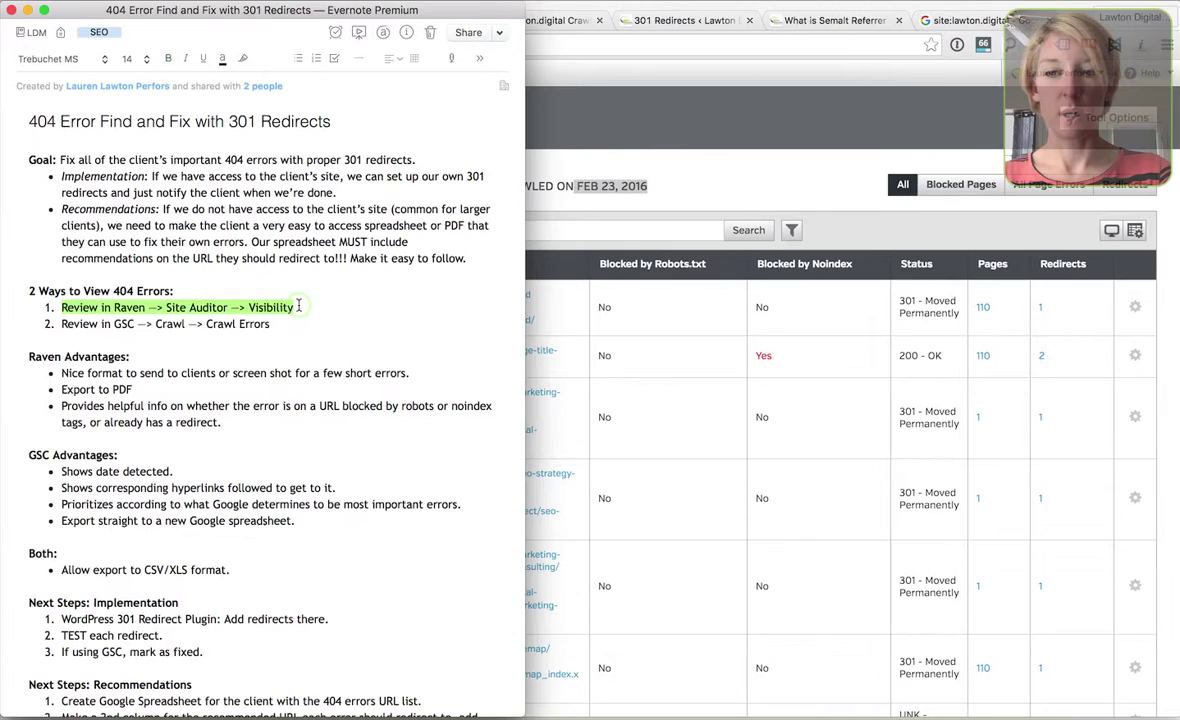
pyautogui.click(63, 330)
pyautogui.moveTo(63, 328); pyautogui.dragTo(272, 329)
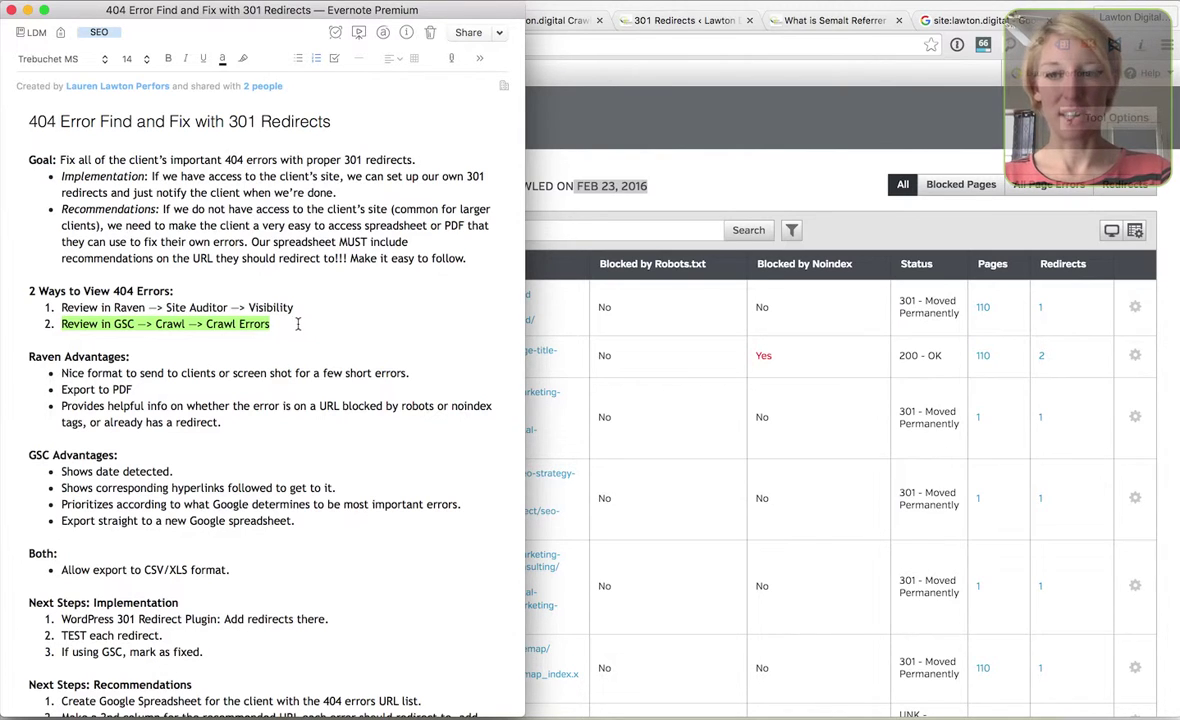
pyautogui.click(279, 321)
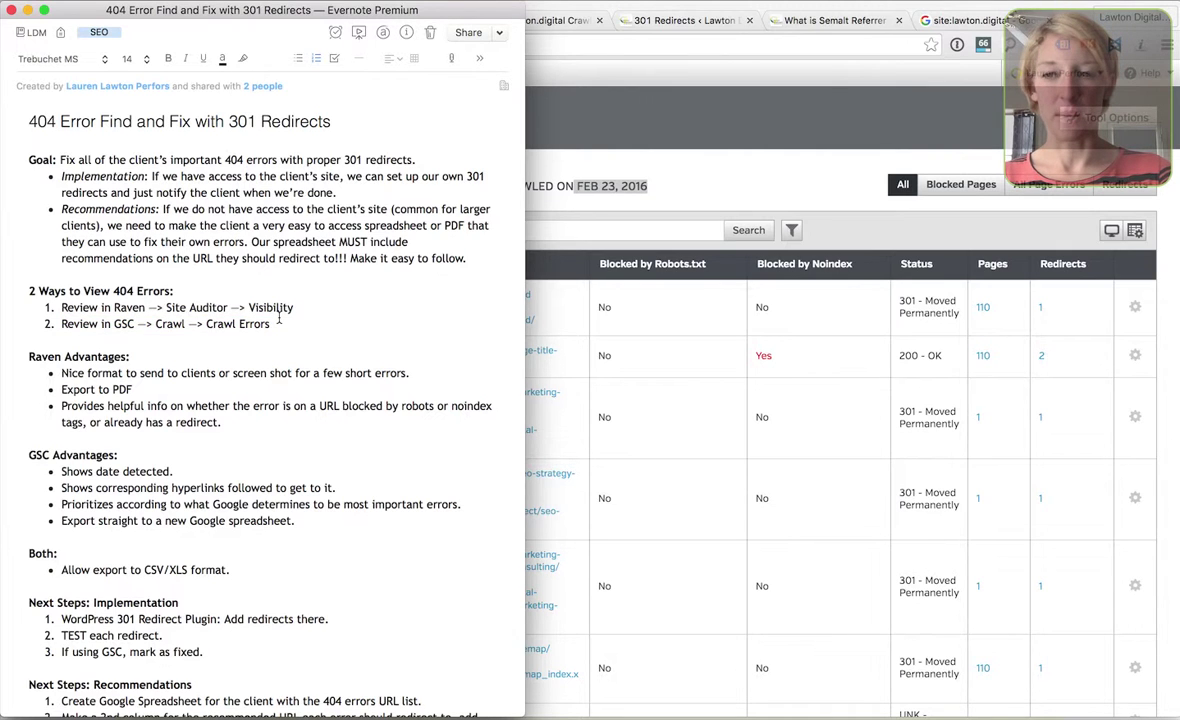
pyautogui.scroll(-2, 279, 321)
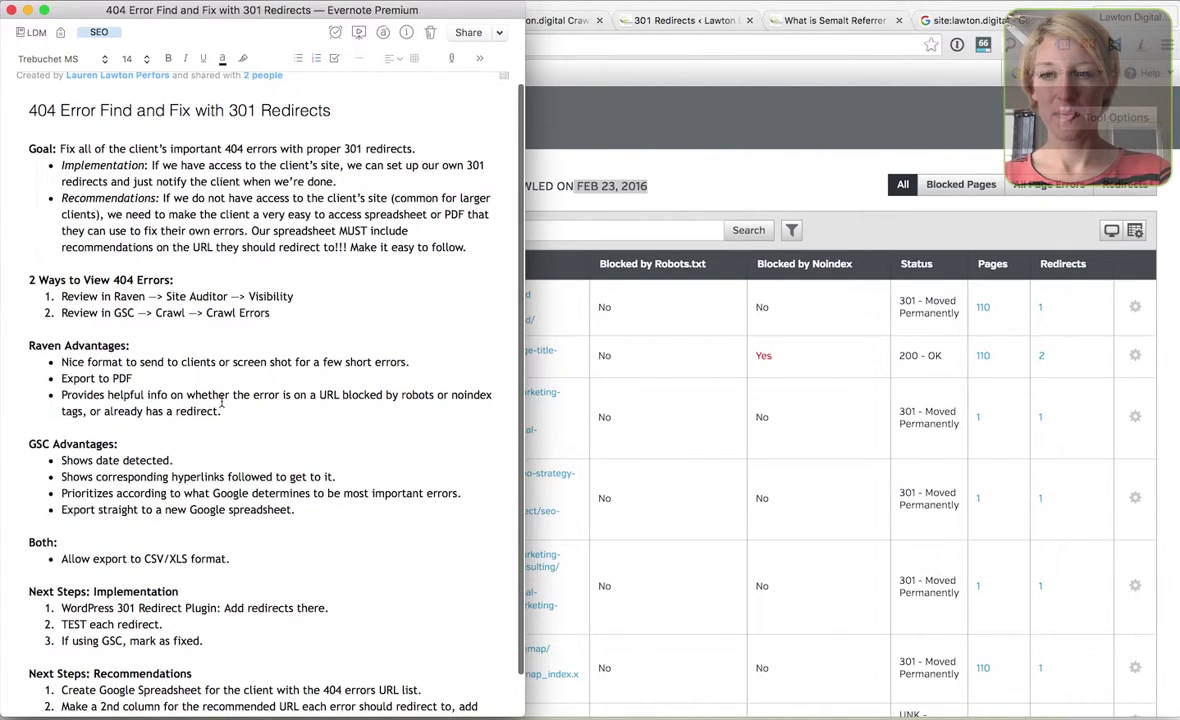
pyautogui.scroll(-1, 222, 401)
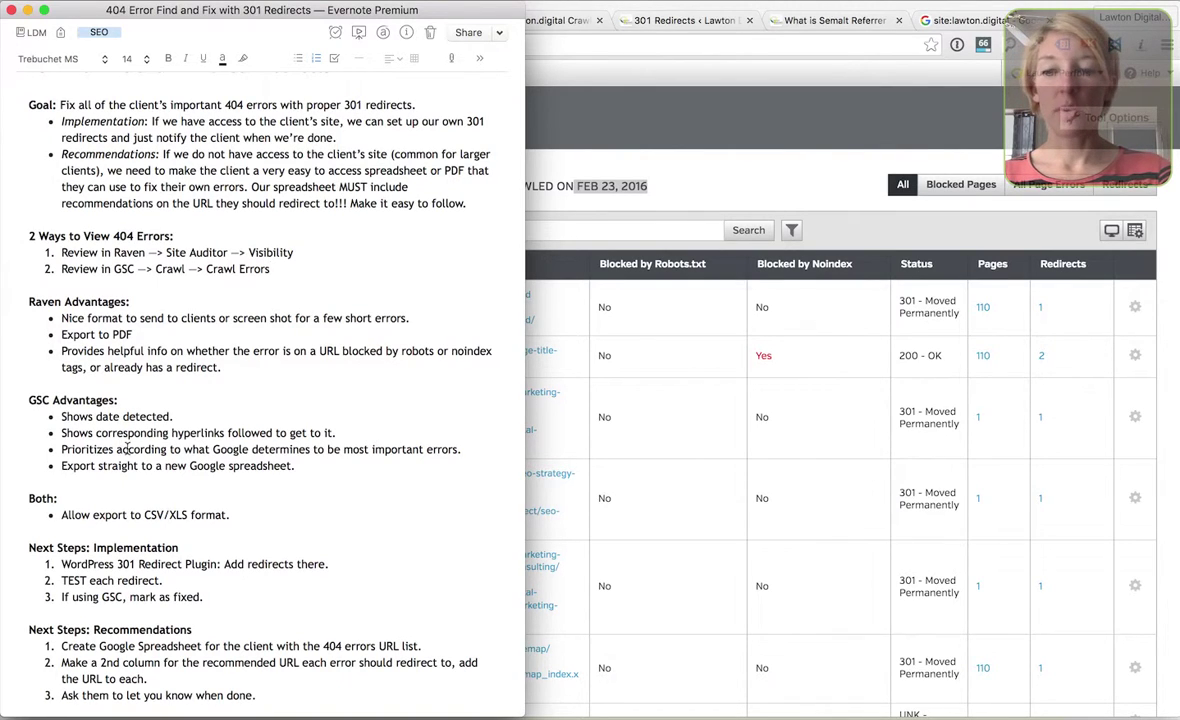
pyautogui.moveTo(60, 564); pyautogui.dragTo(355, 566)
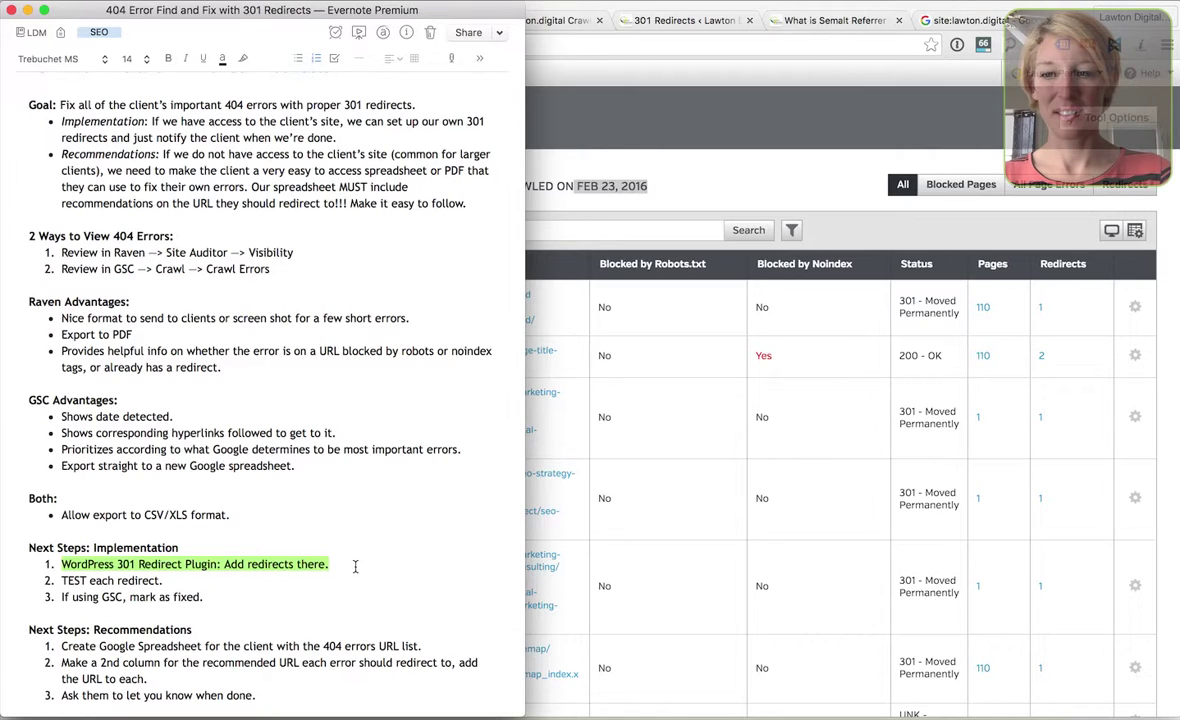
pyautogui.click(355, 566)
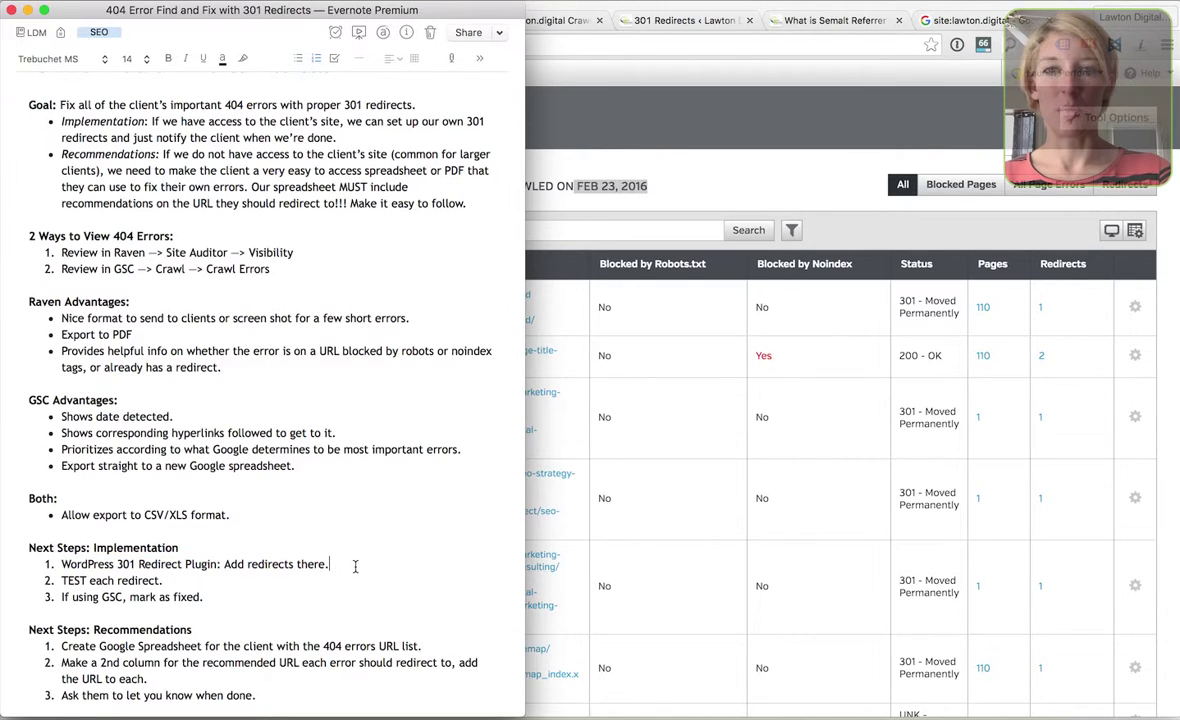